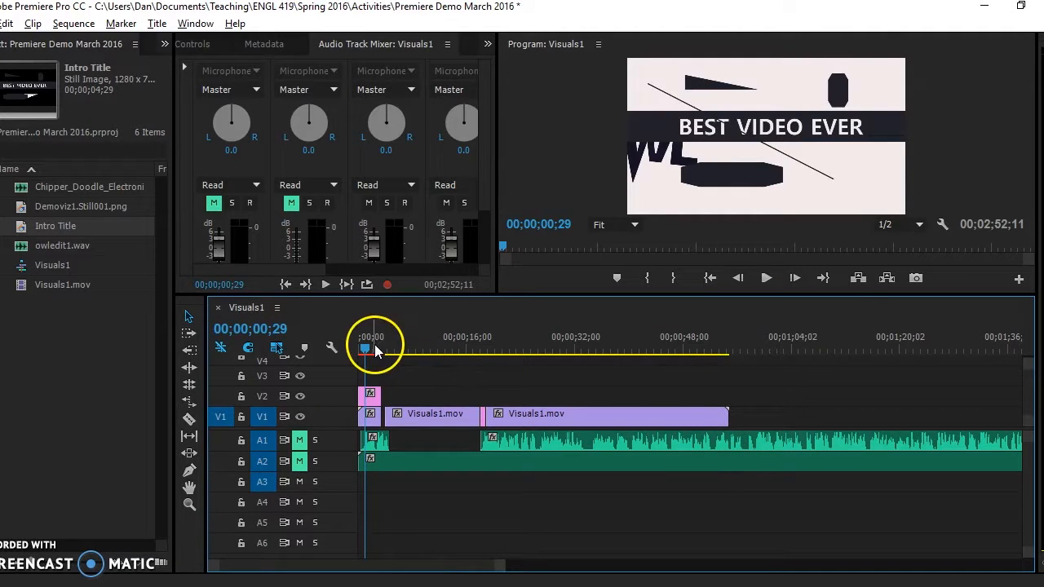
Trim the long narration clip on track A1 so it ends slightly past the end of the last video clip
drag(365, 352, 730, 373)
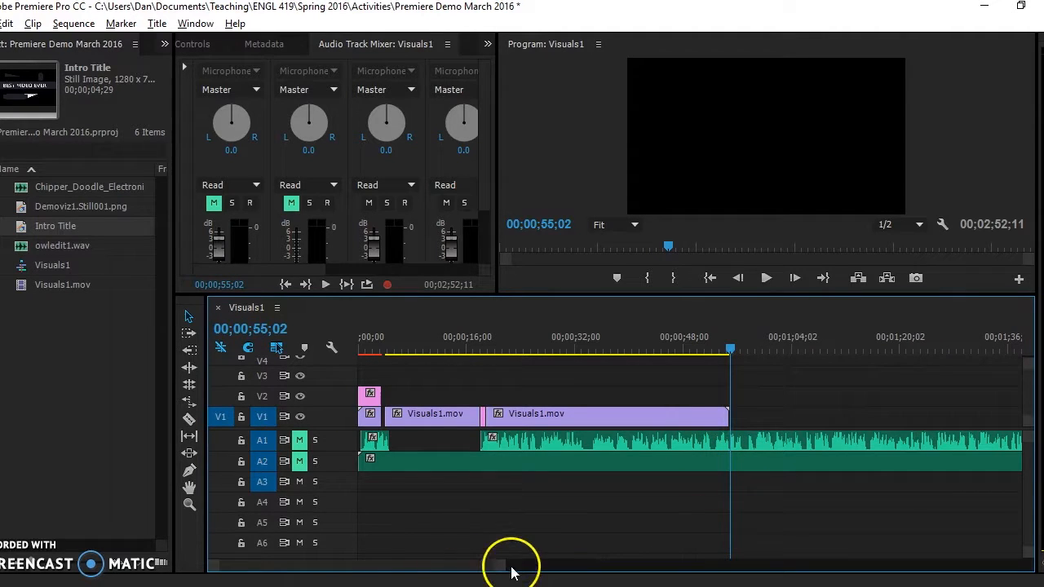
drag(501, 566, 653, 562)
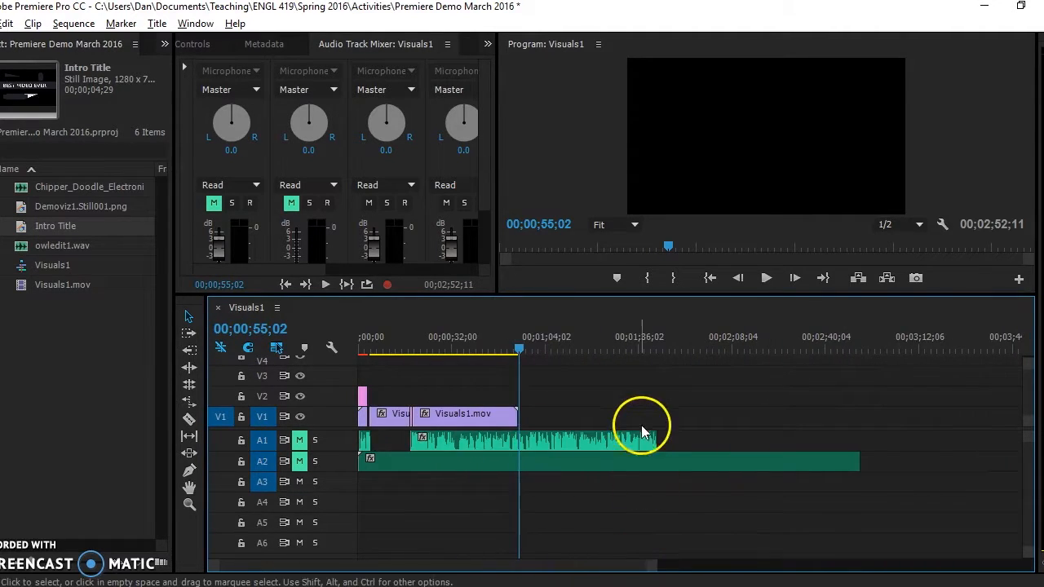
drag(650, 435, 510, 443)
click(793, 462)
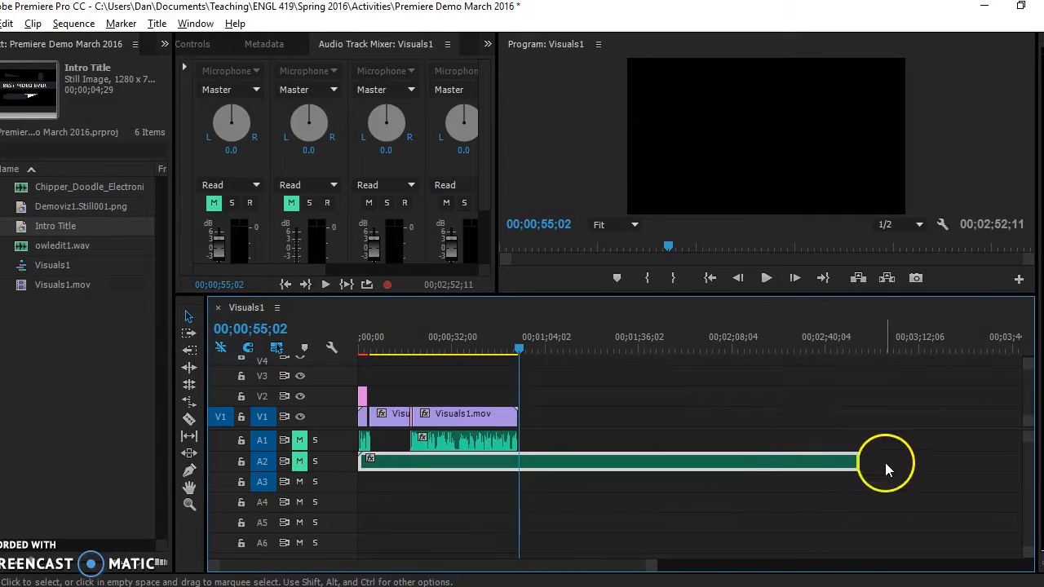
drag(853, 458, 855, 412)
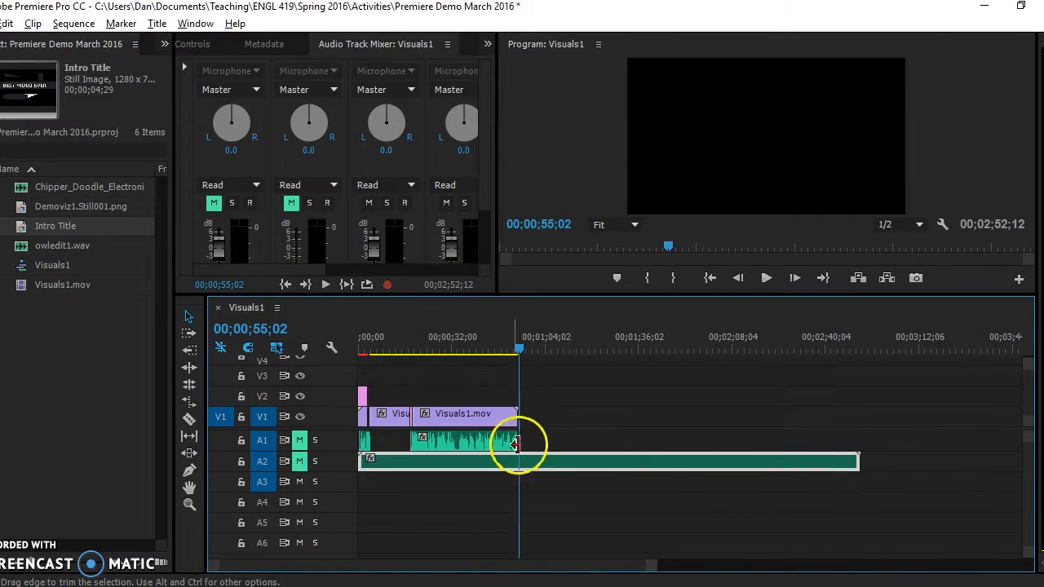
drag(511, 439, 555, 438)
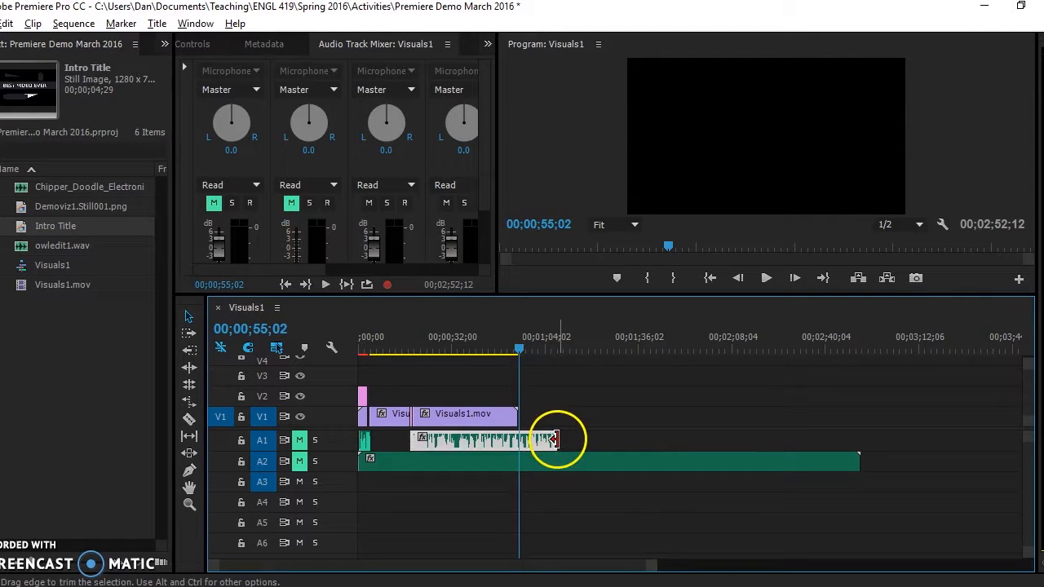
Paste three copies of the last Visuals1.mov clip at separate points further along the timeline, leaving gaps between them
click(495, 425)
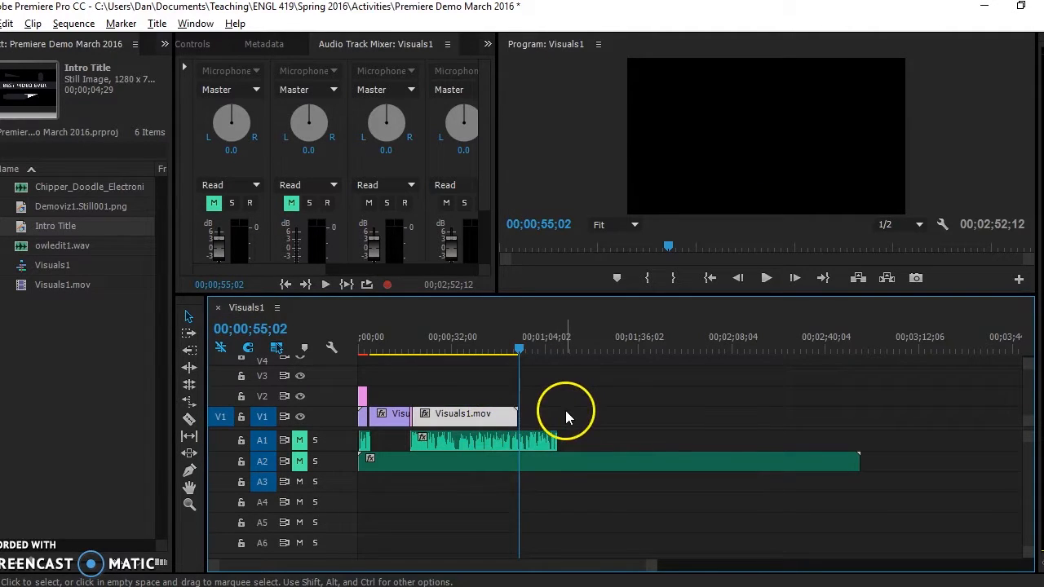
click(801, 336)
key(ctrl+v)
click(955, 351)
key(ctrl+v)
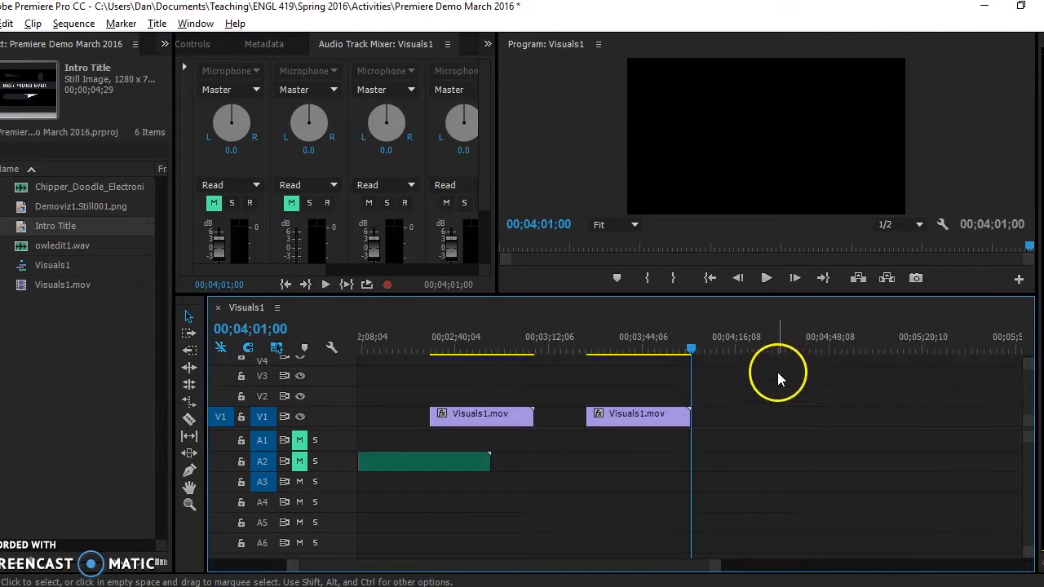
click(805, 351)
key(ctrl+v)
Move the second pasted Visuals1.mov copy up from track V1 to track V3
click(660, 420)
drag(660, 420, 670, 380)
drag(676, 566, 590, 567)
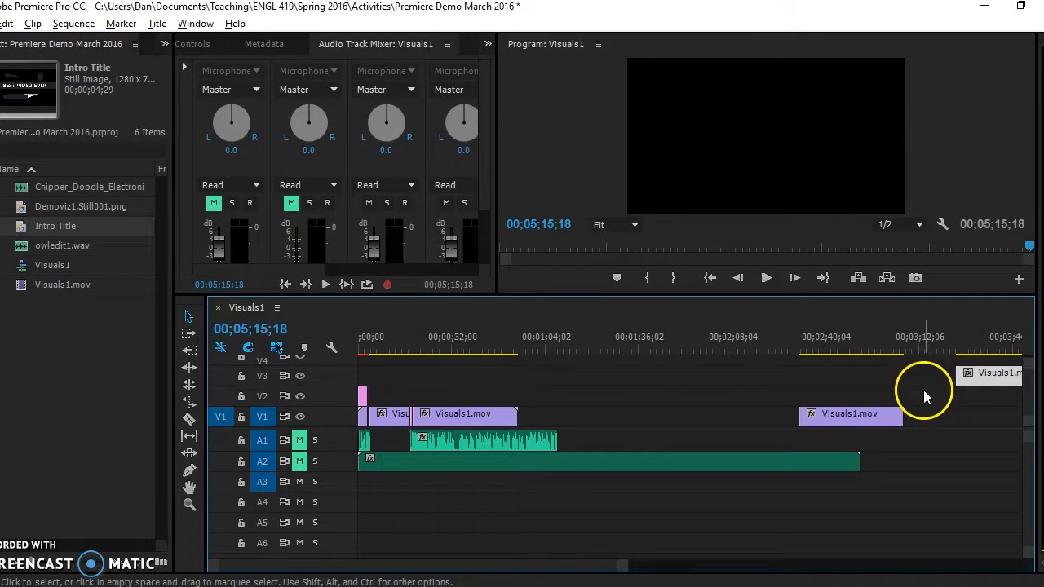
click(706, 391)
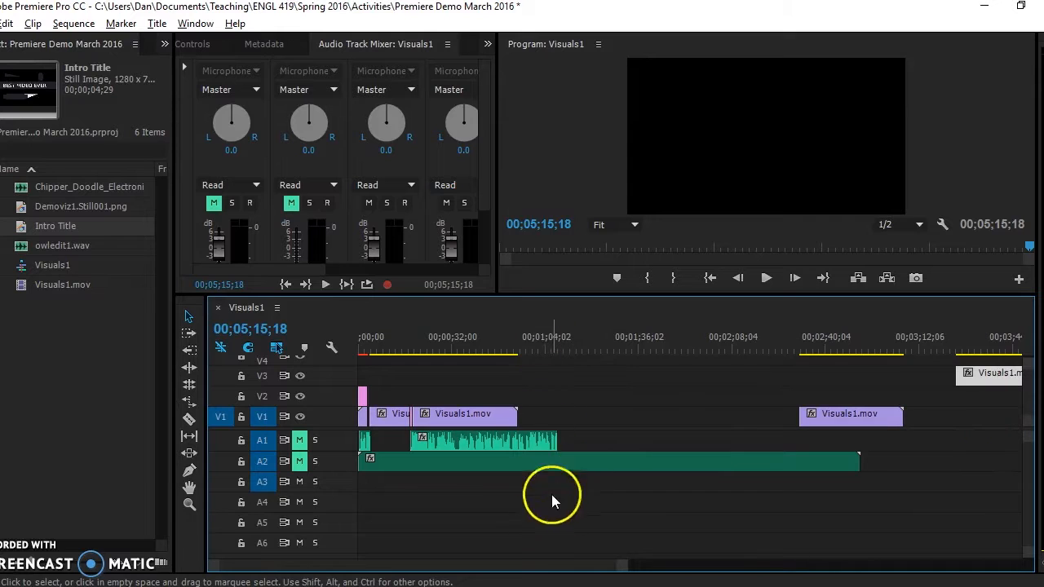
click(3, 23)
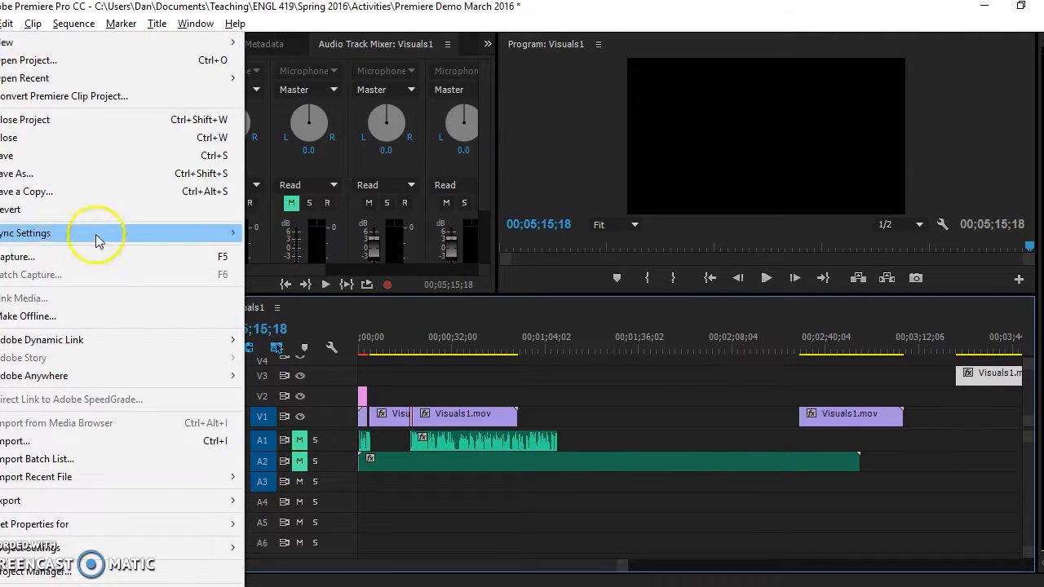
mouse_move(164, 500)
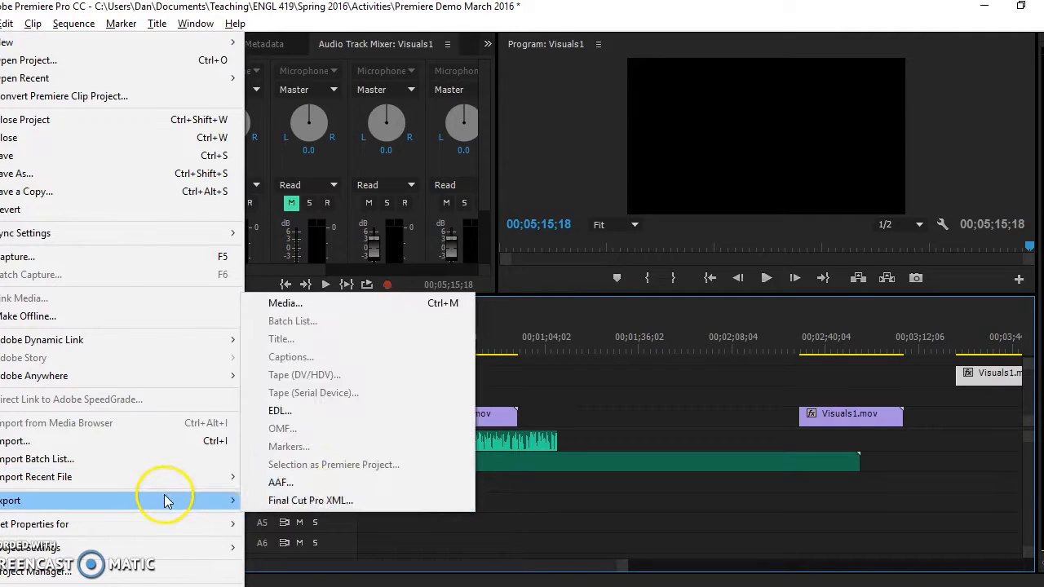
click(393, 308)
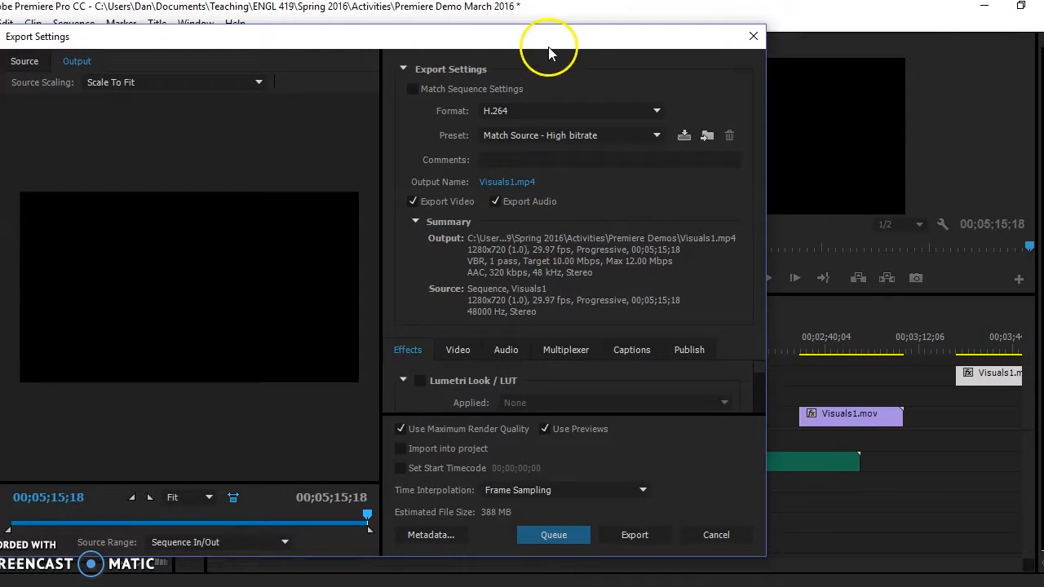
drag(549, 53, 697, 41)
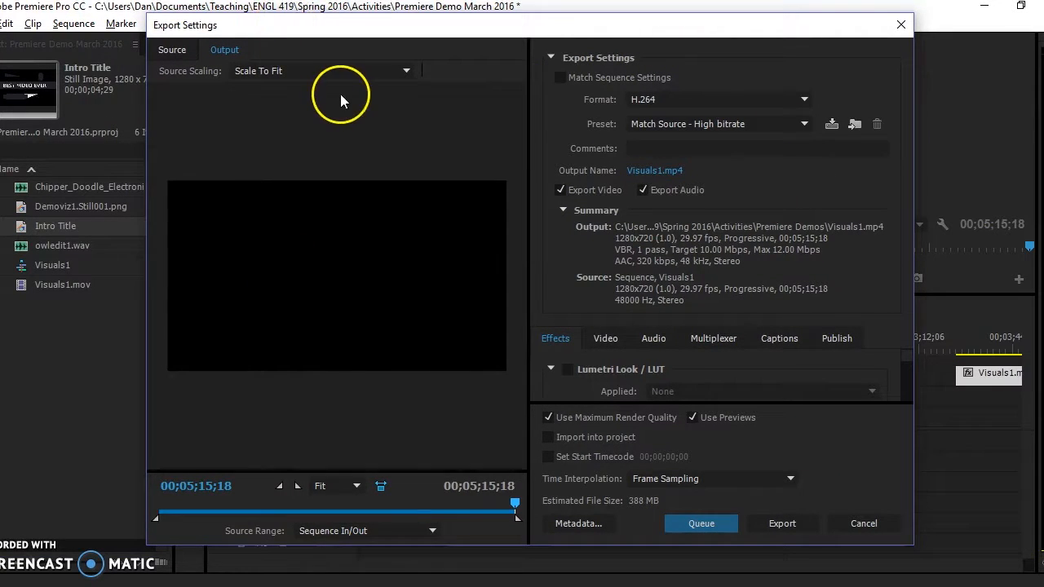
click(561, 77)
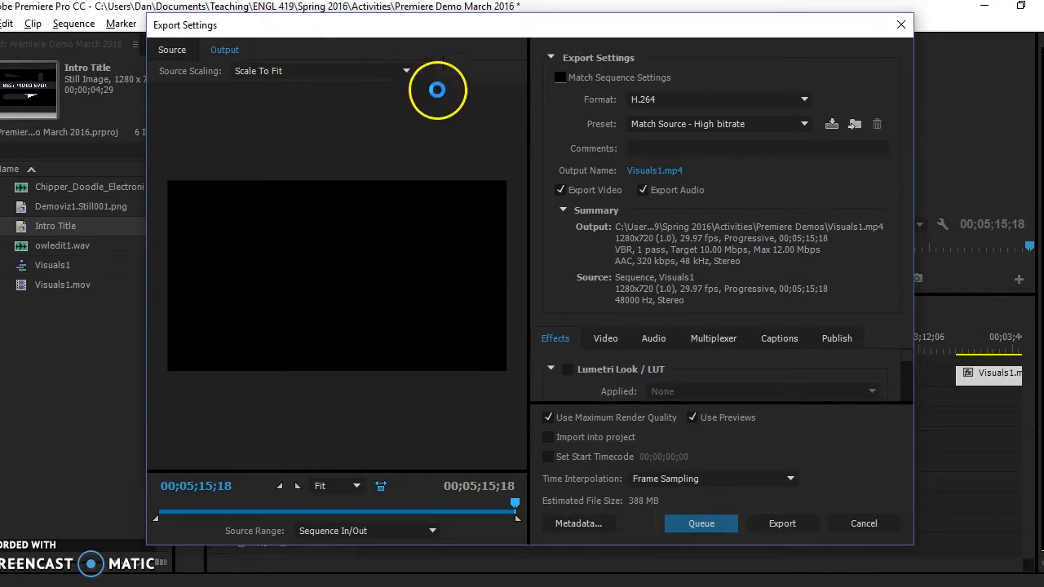
click(560, 77)
key(Escape)
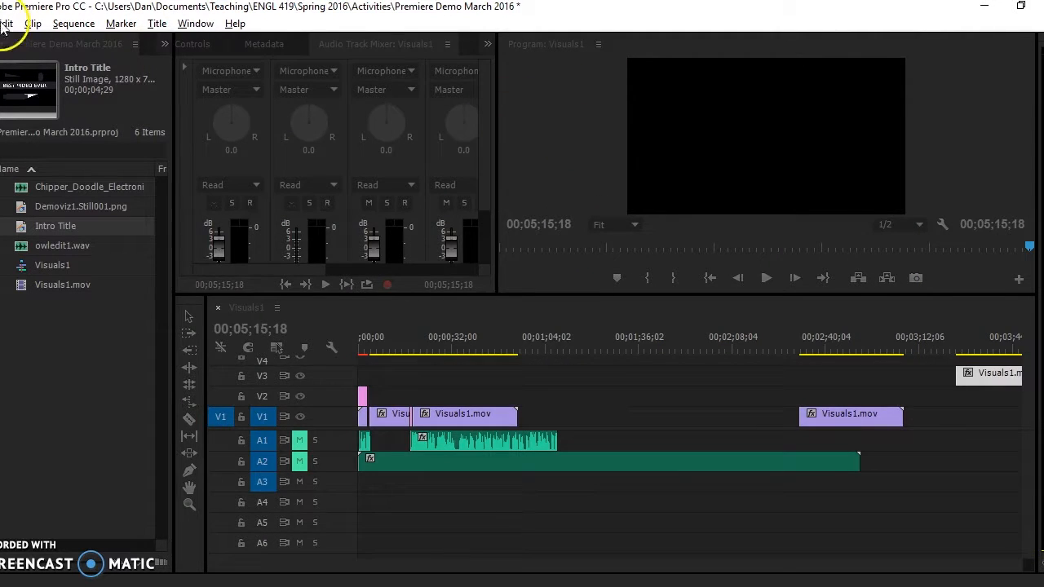
Open the media export settings, turn off Match Sequence Settings, and choose H.264 as the format
key(ctrl+m)
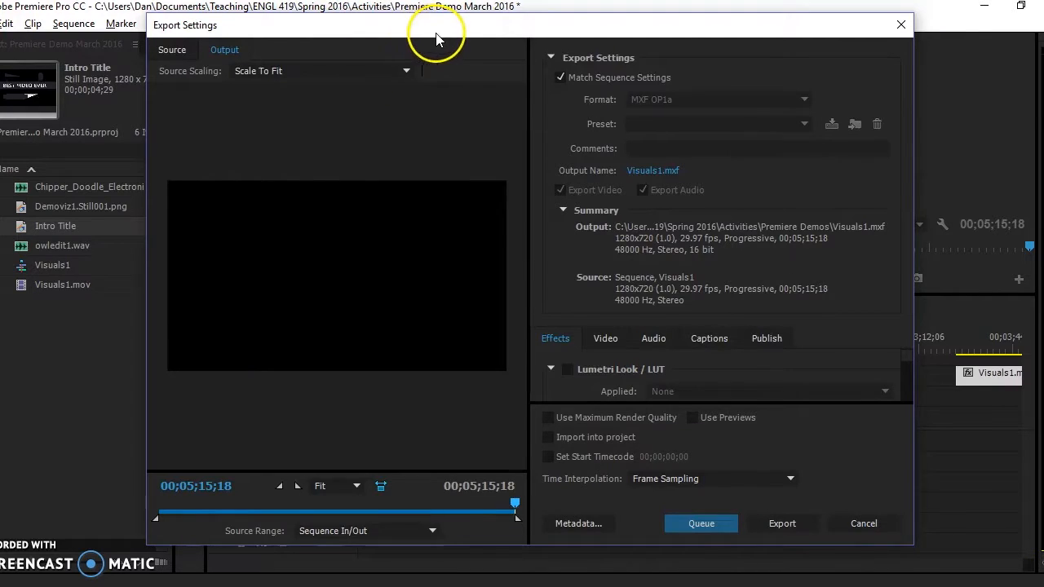
drag(435, 38, 410, 41)
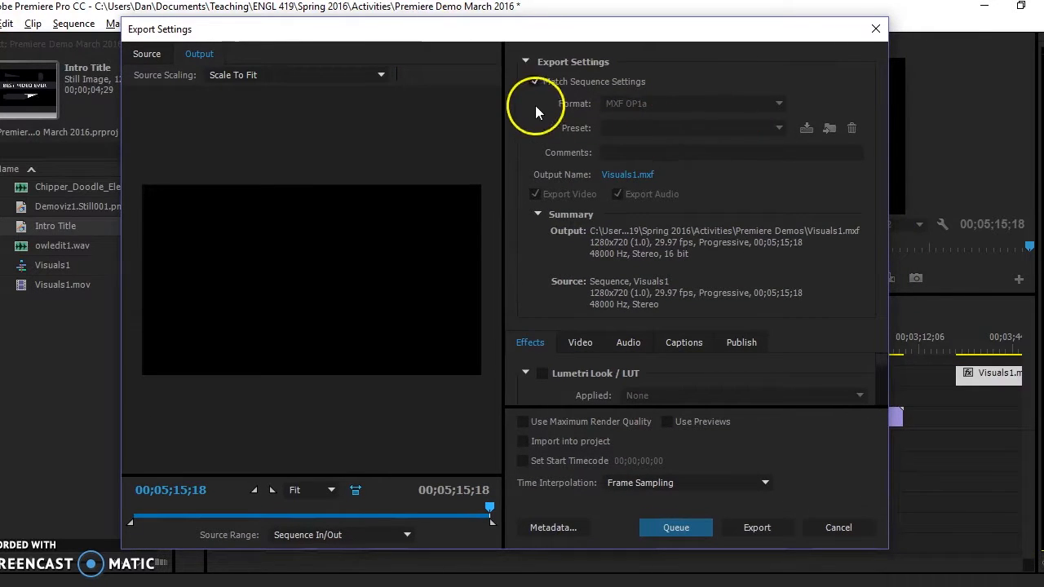
click(537, 81)
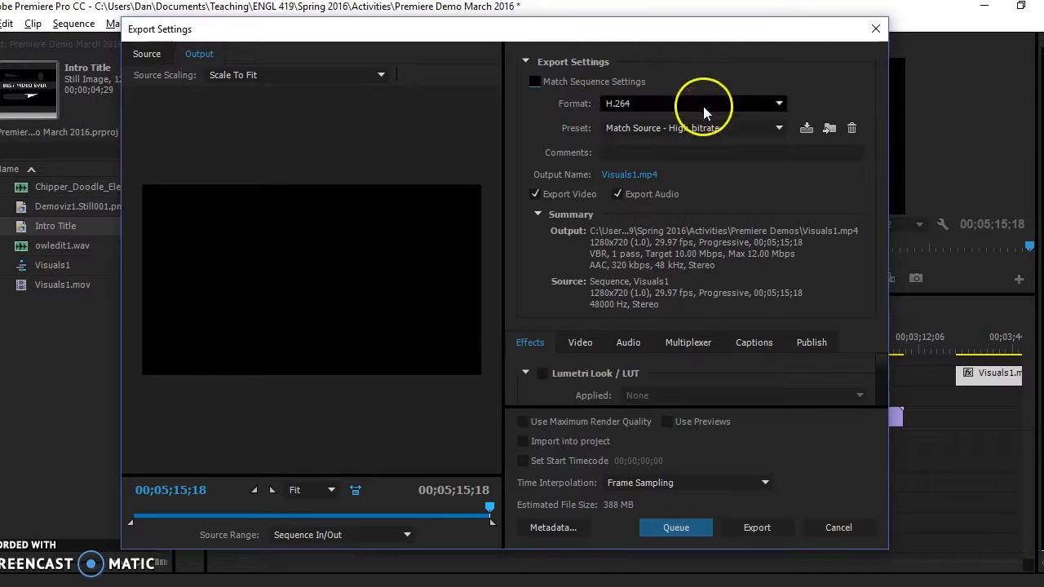
click(671, 102)
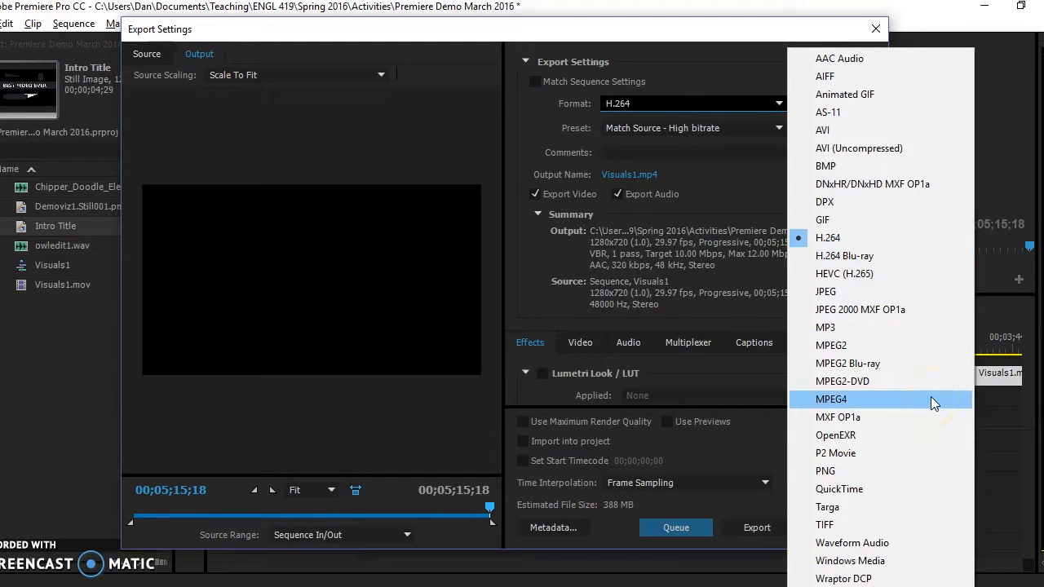
click(921, 247)
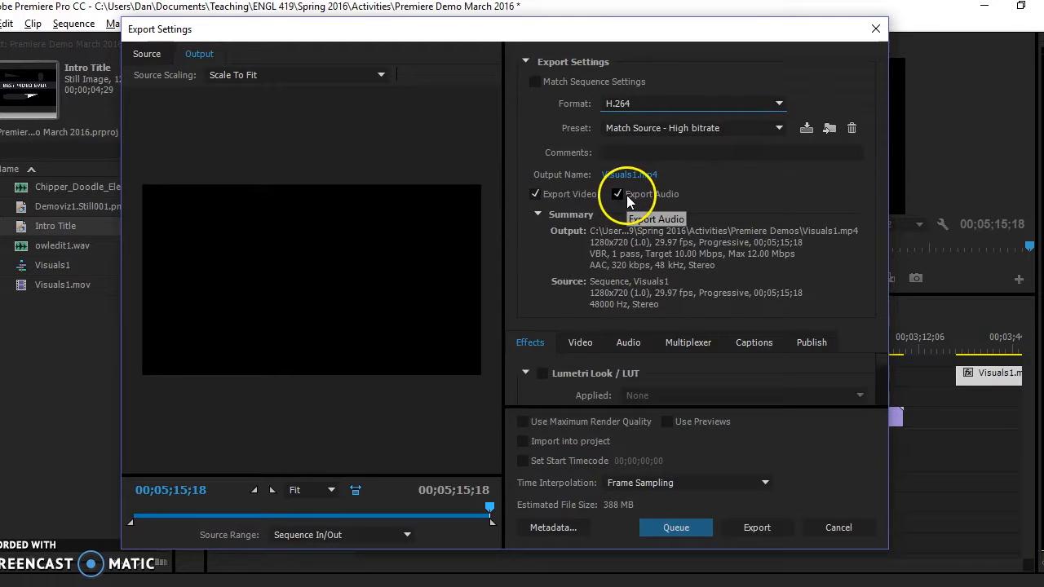
Name the output file "Exporting From Premiere" and save its location in the Premiere Demos folder
click(646, 184)
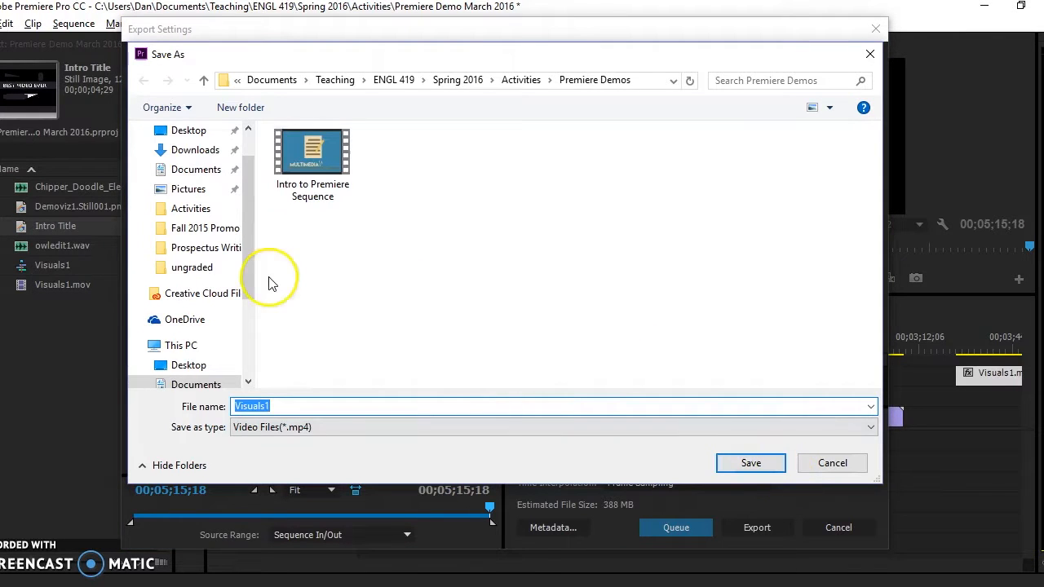
click(324, 170)
click(394, 405)
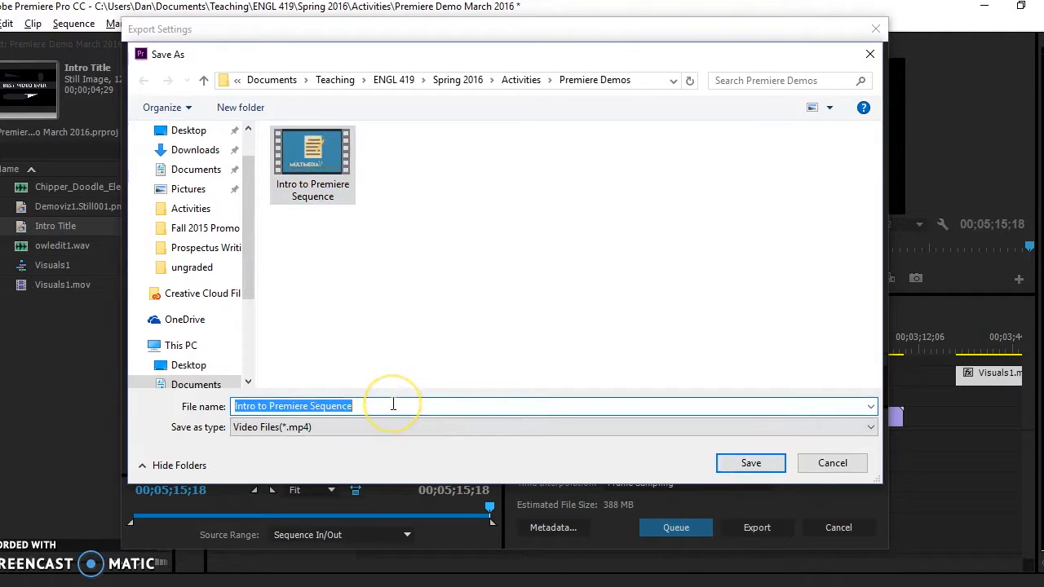
key(BackSpace)
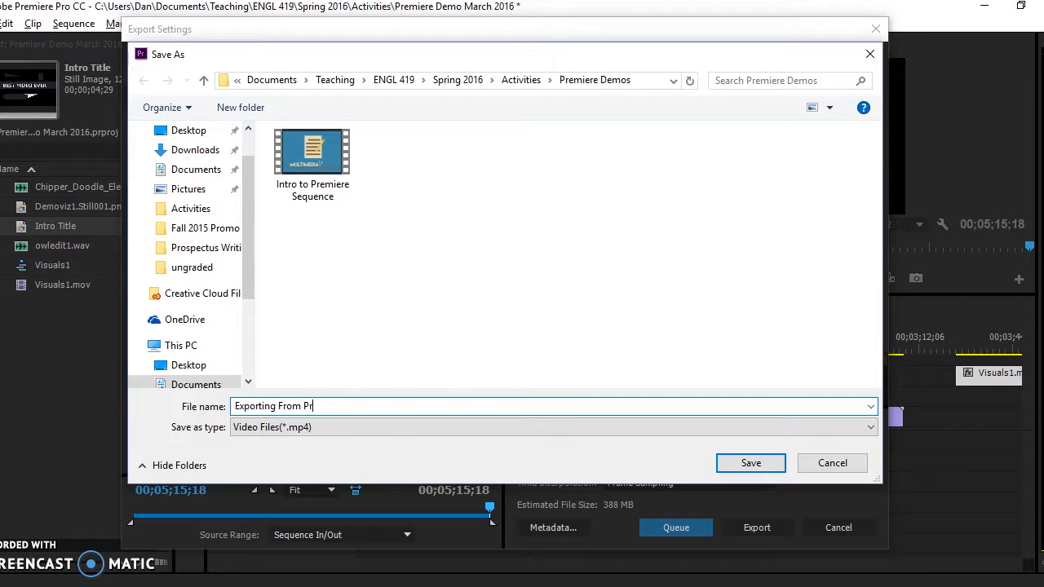
text(Exporting From Premiere)
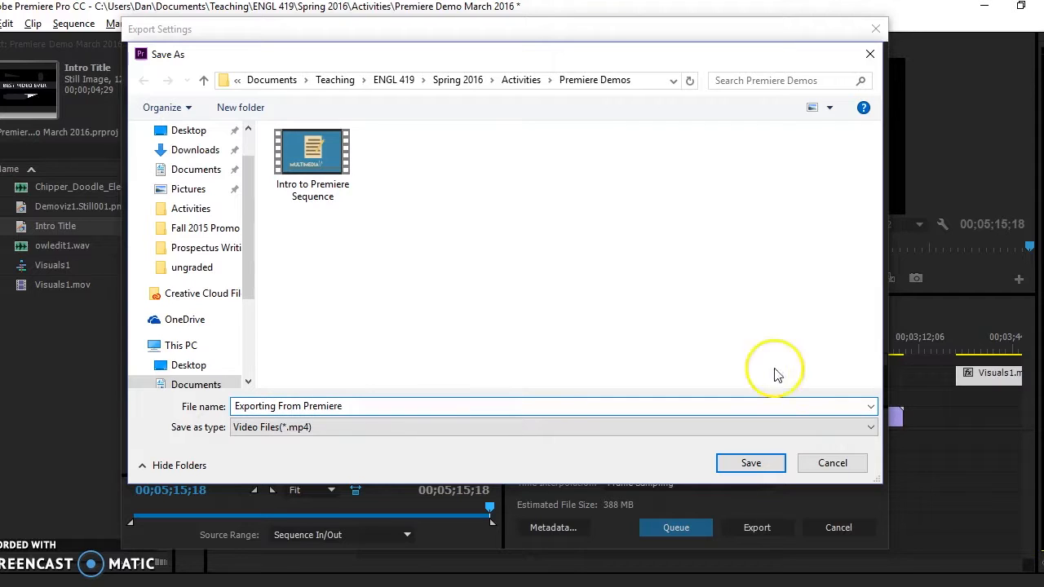
click(747, 463)
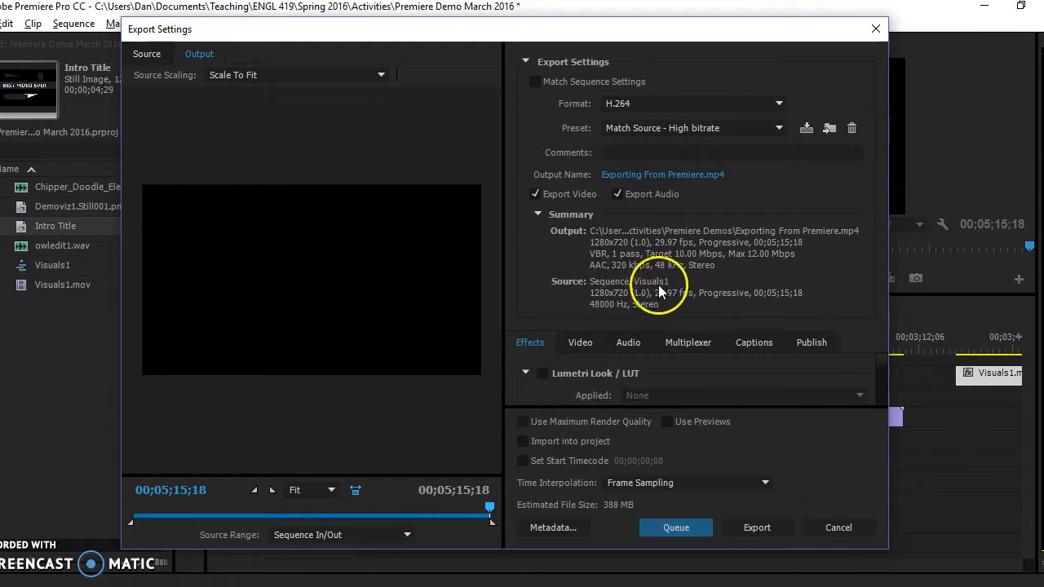
Enable Use Maximum Render Quality for the export
drag(645, 33, 642, 581)
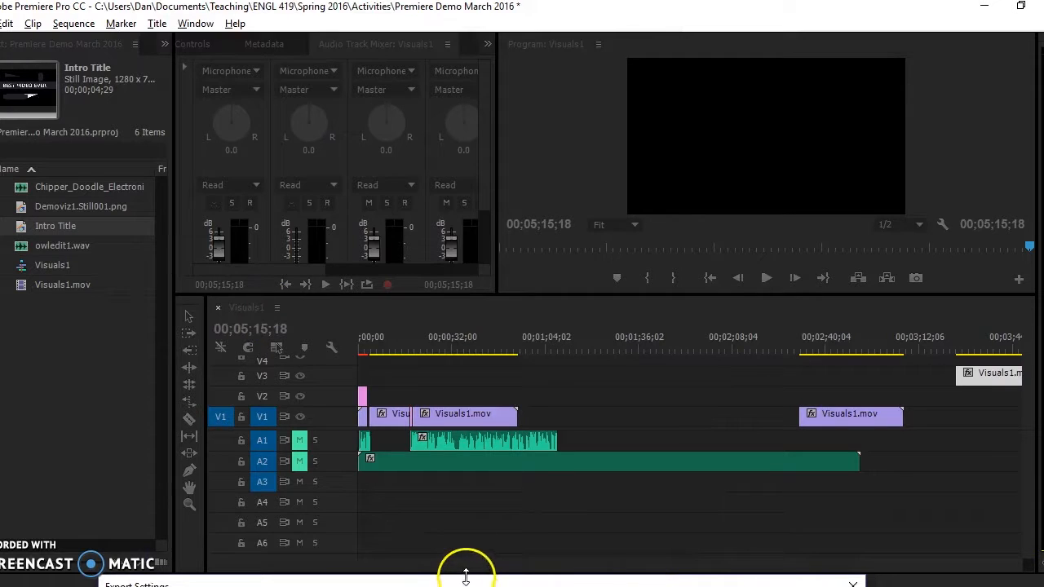
drag(461, 583, 454, 21)
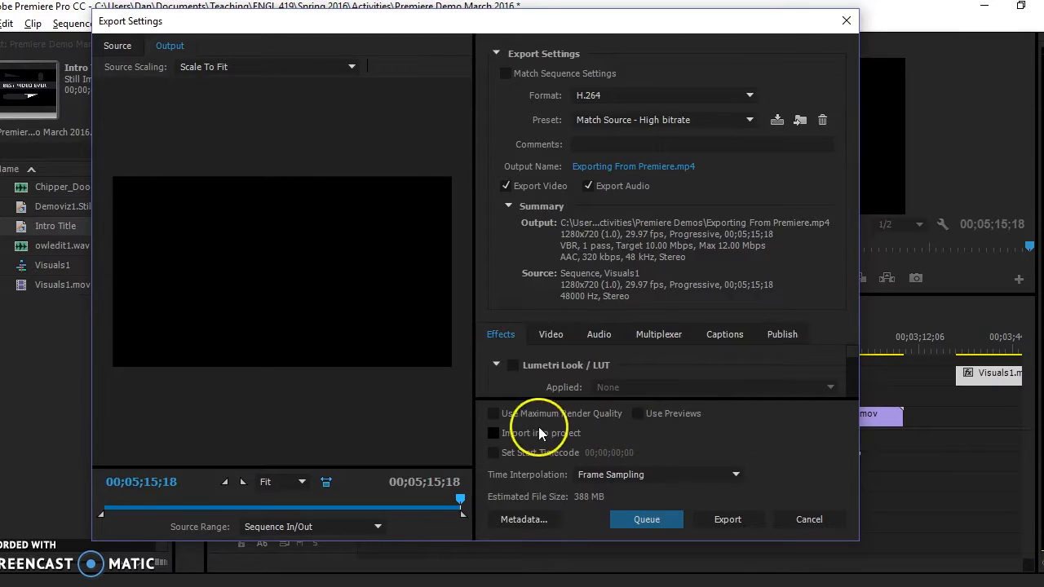
click(495, 413)
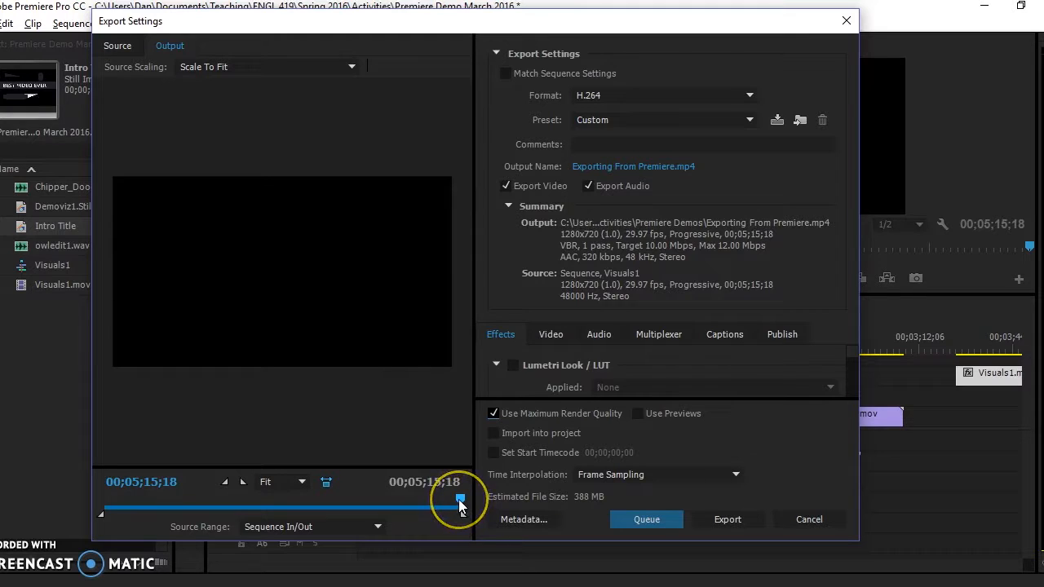
Set the out point of the export range to 00;00;54;04, near the end of the first run of video
drag(461, 506, 332, 499)
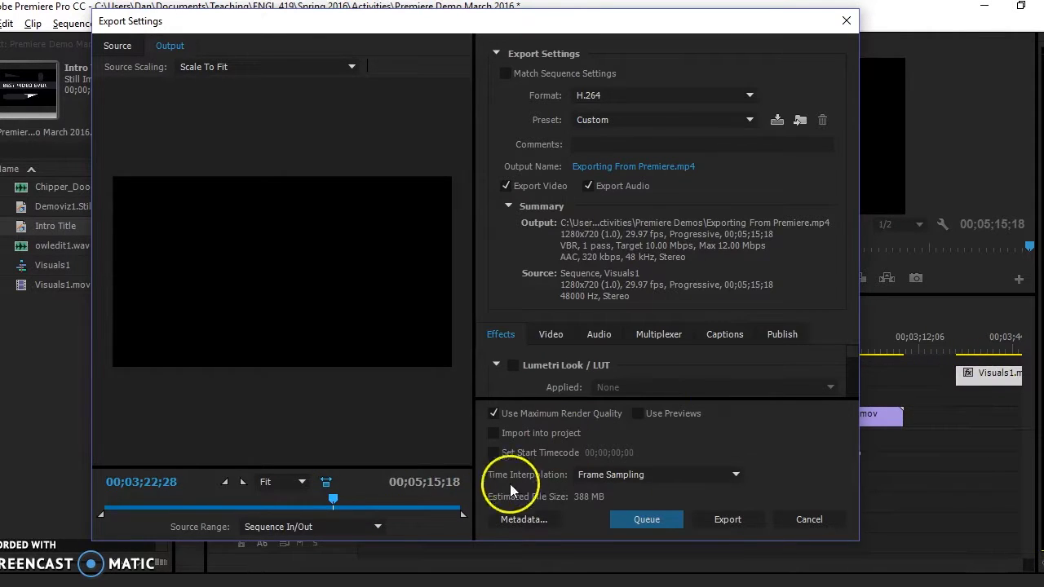
drag(333, 498, 164, 508)
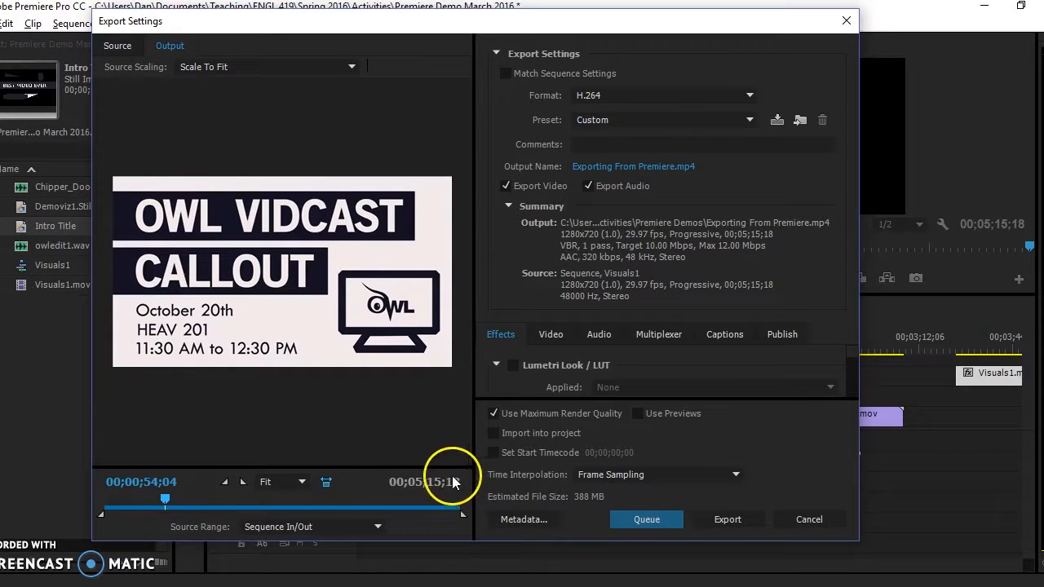
click(245, 482)
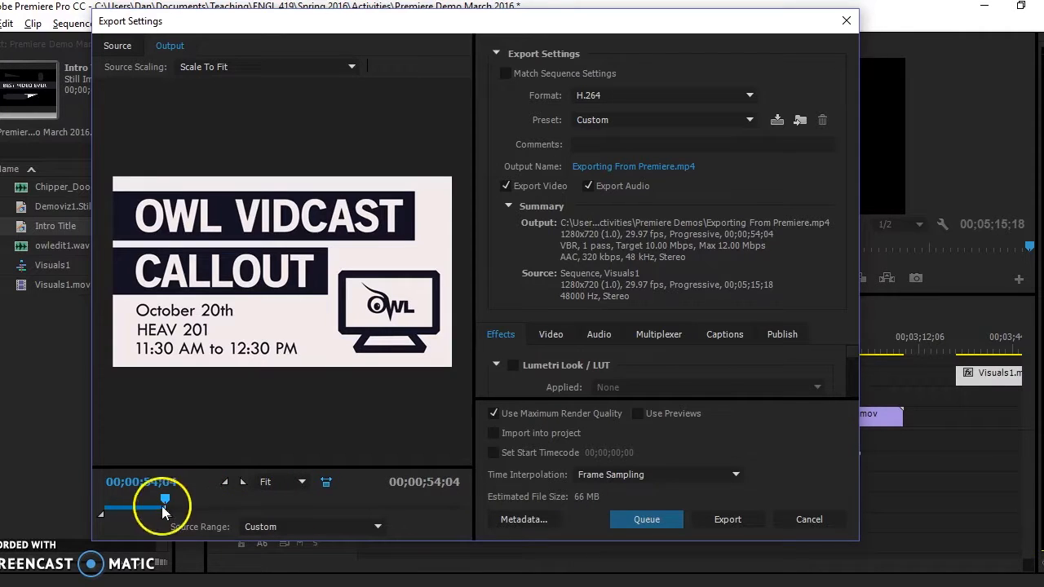
Adjust the out point manually so the export range is 00;01;52;04 long
click(140, 507)
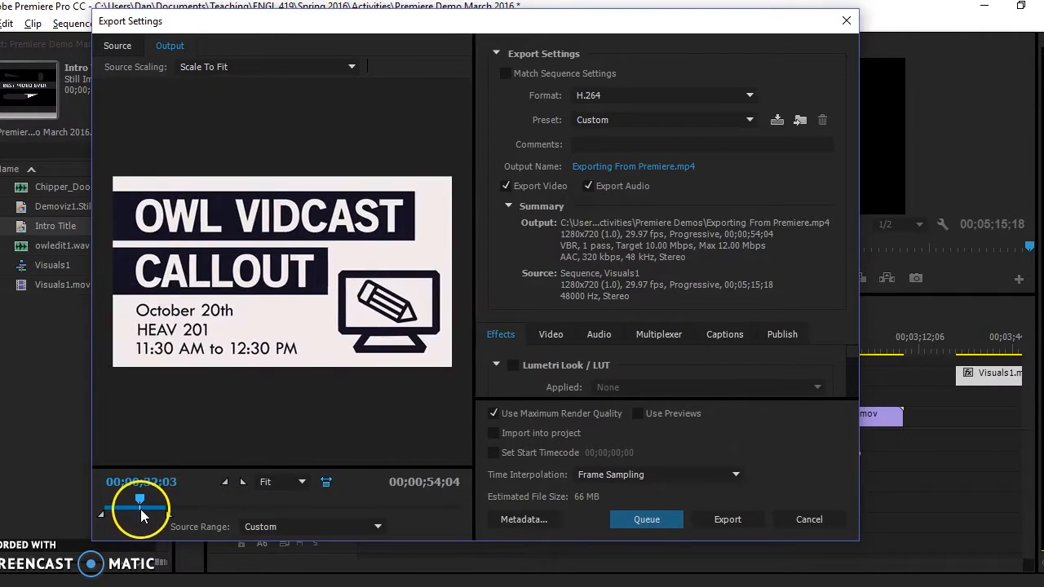
mouse_move(168, 514)
mouse_down()
mouse_move(205, 516)
mouse_move(160, 514)
mouse_up()
drag(229, 512, 231, 512)
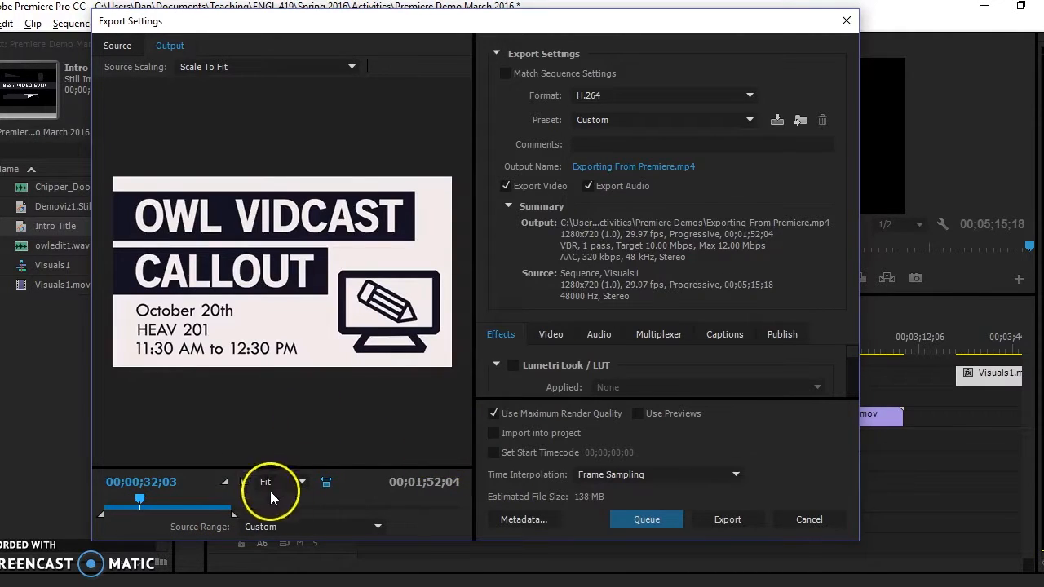
Set the export range's out point to 00;00;54;14 and open the source range options
drag(139, 500, 162, 501)
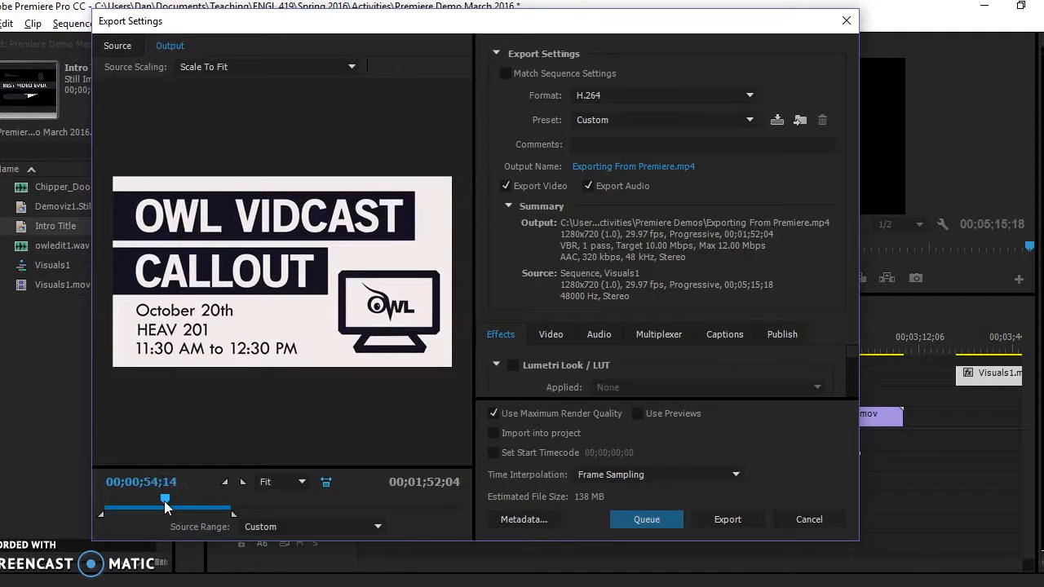
click(241, 481)
click(356, 522)
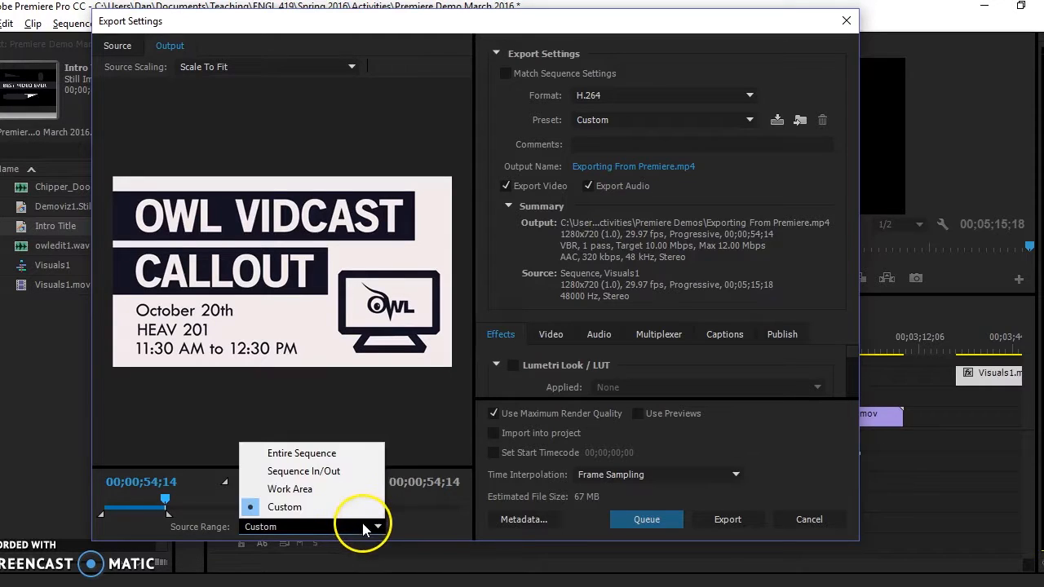
Start exporting Exporting From Premiere.mp4 with the current settings, and cancel both the rendering and the export settings
click(364, 525)
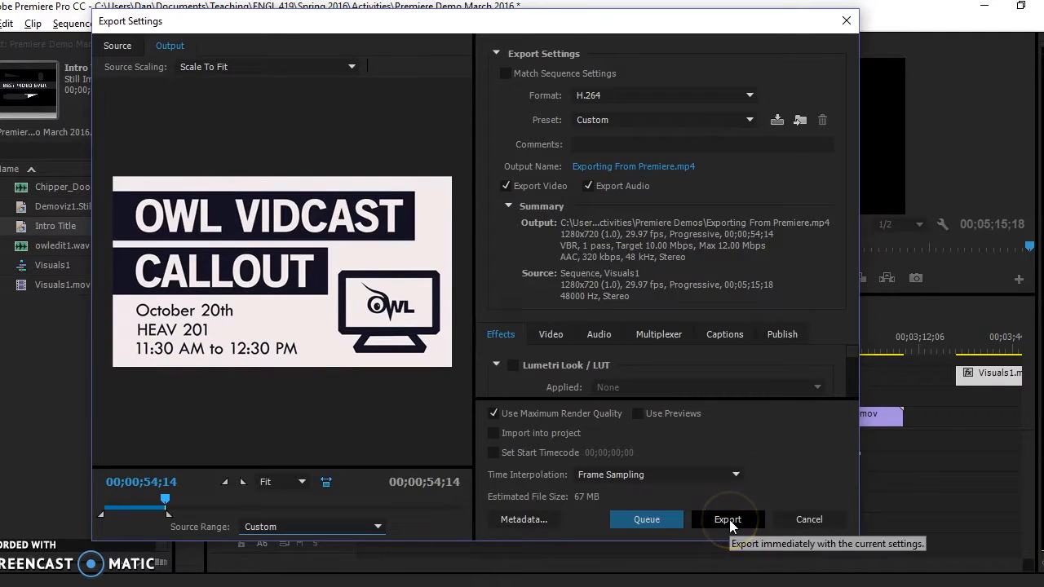
click(645, 522)
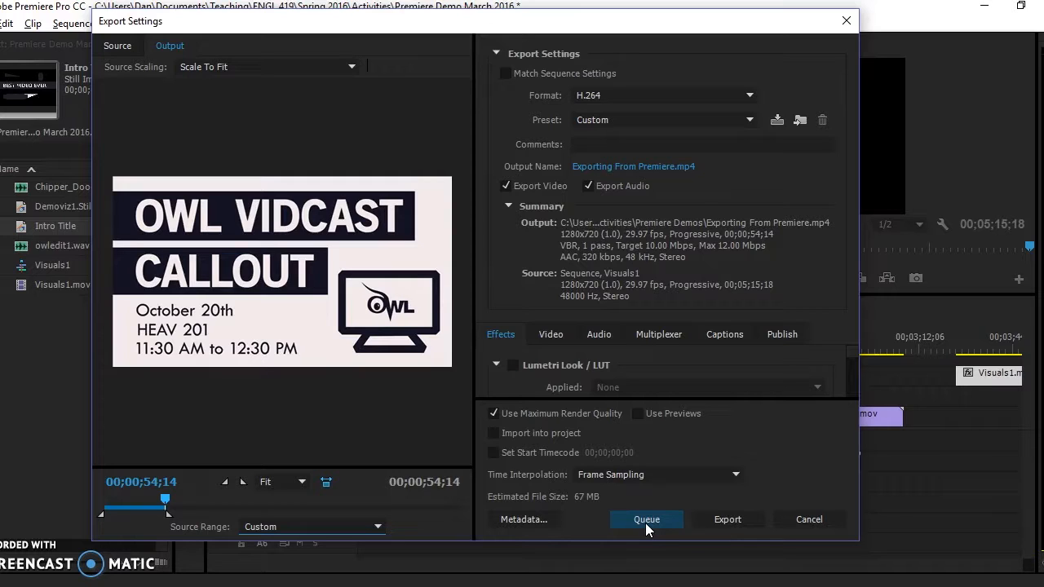
click(727, 521)
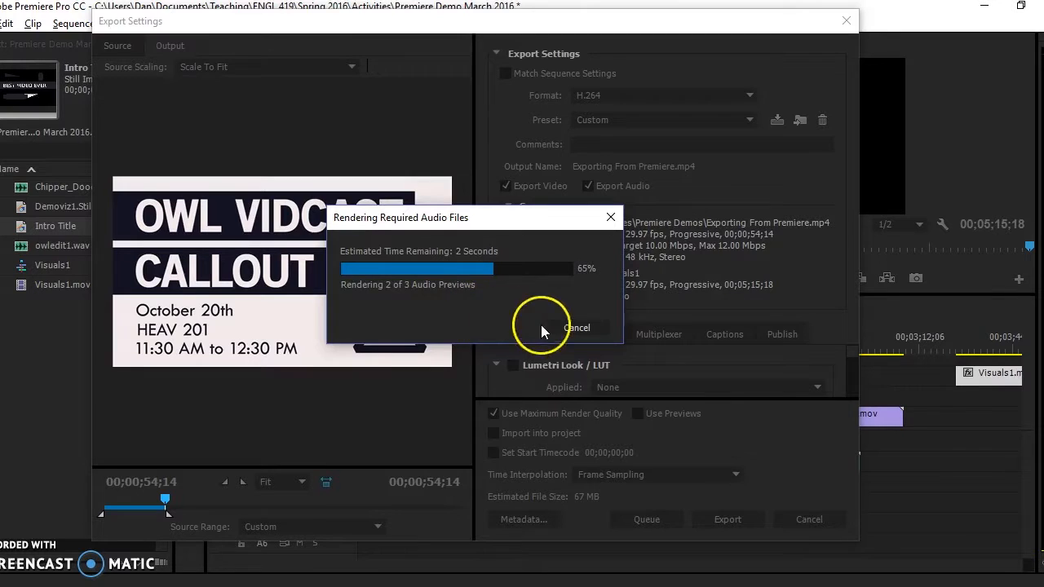
click(588, 326)
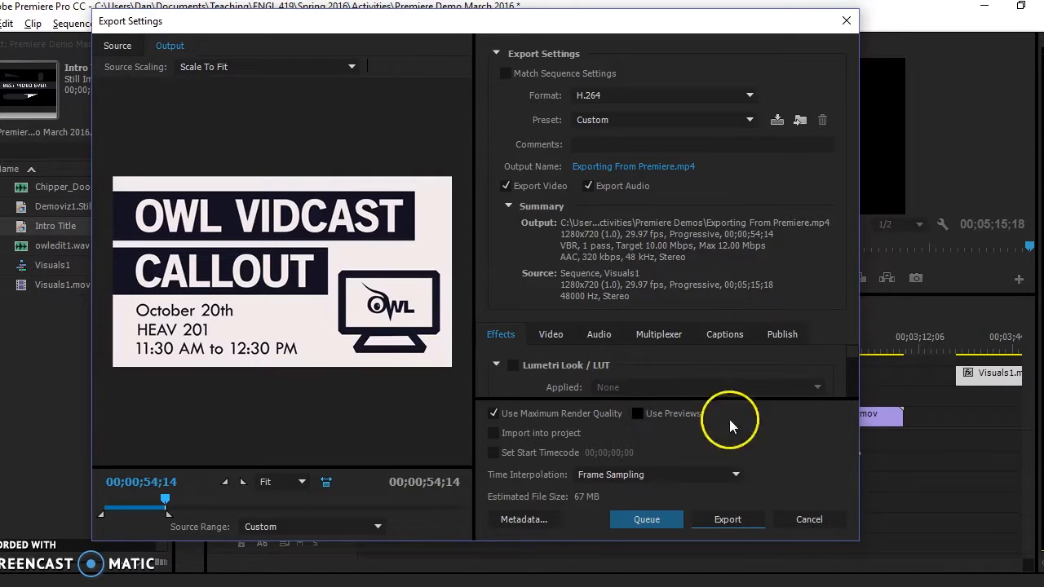
click(822, 519)
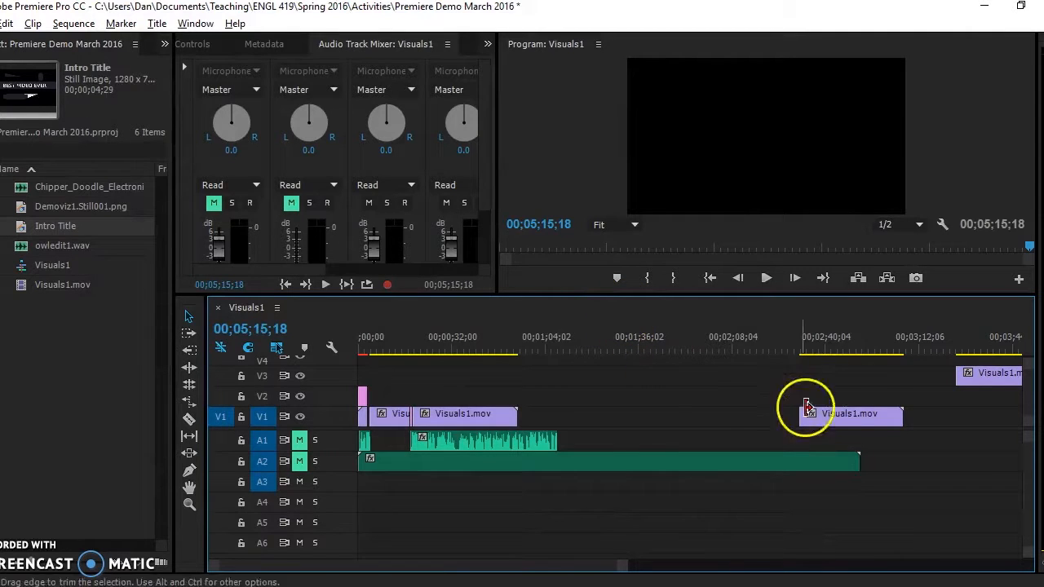
Delete the three stray Visuals1.mov clips on V1 and V3 after the first run of video in the Visuals1 sequence
click(863, 414)
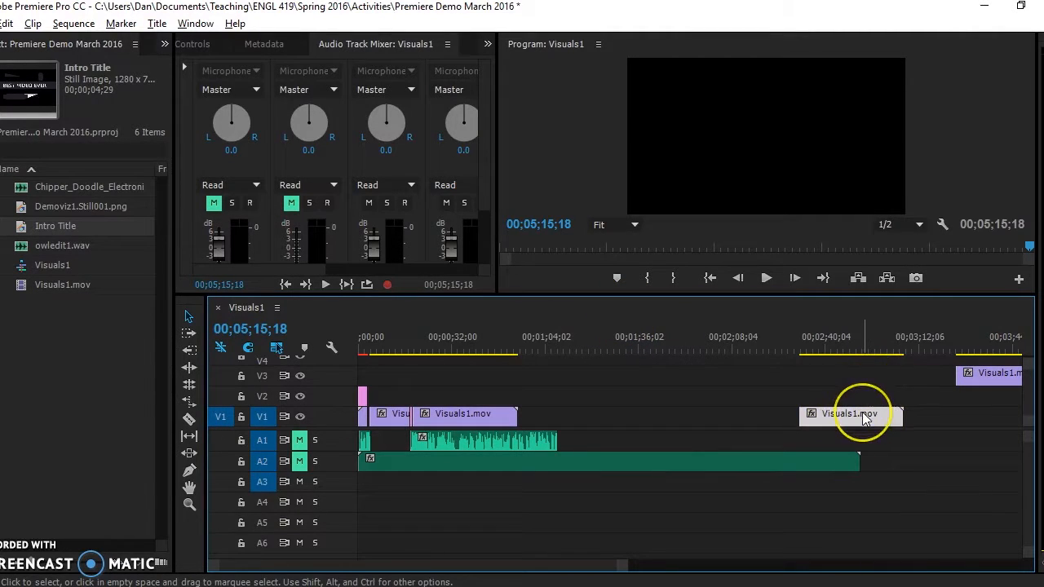
key(Delete)
click(965, 375)
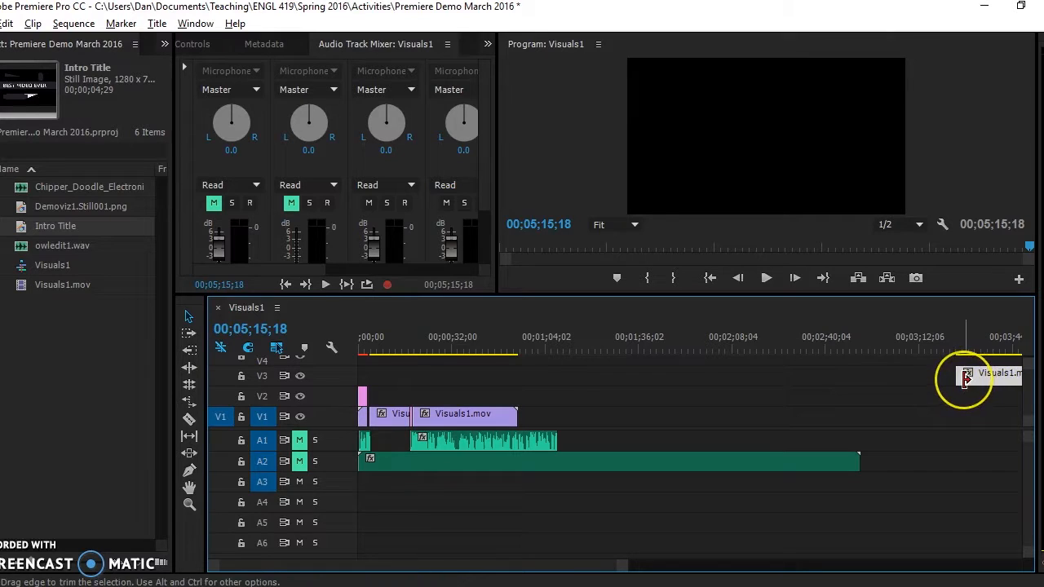
key(Delete)
drag(622, 574, 724, 576)
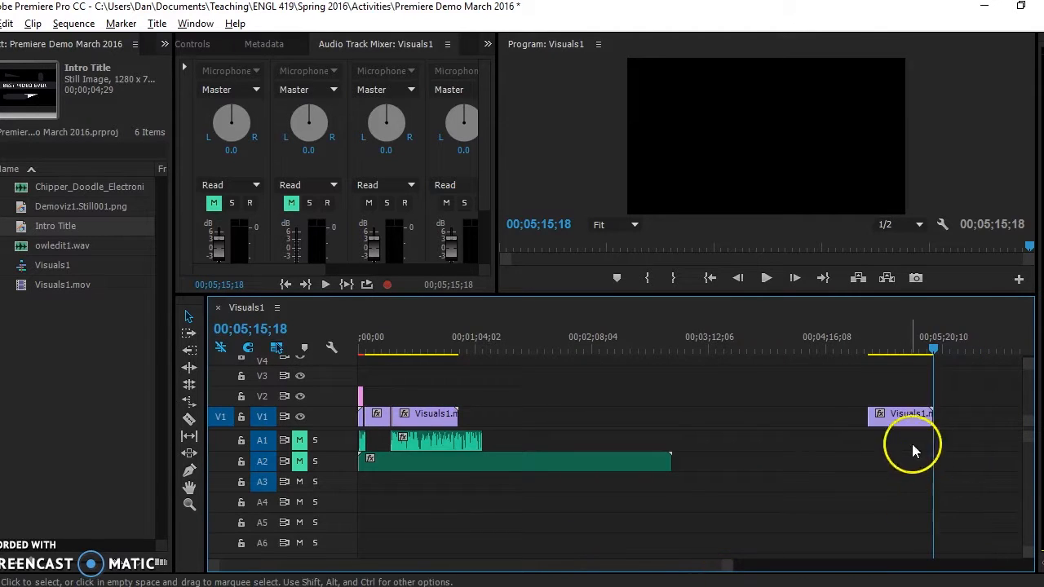
click(903, 414)
key(Delete)
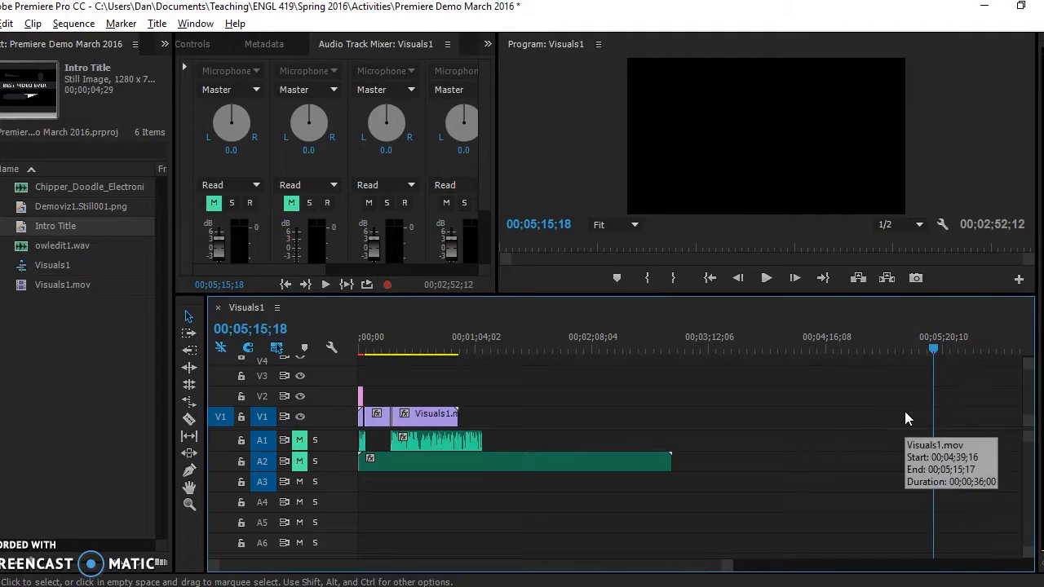
Render the Visuals1 sequence with Render In to Out, and move the playhead to 00;00;35;15
drag(721, 563, 467, 544)
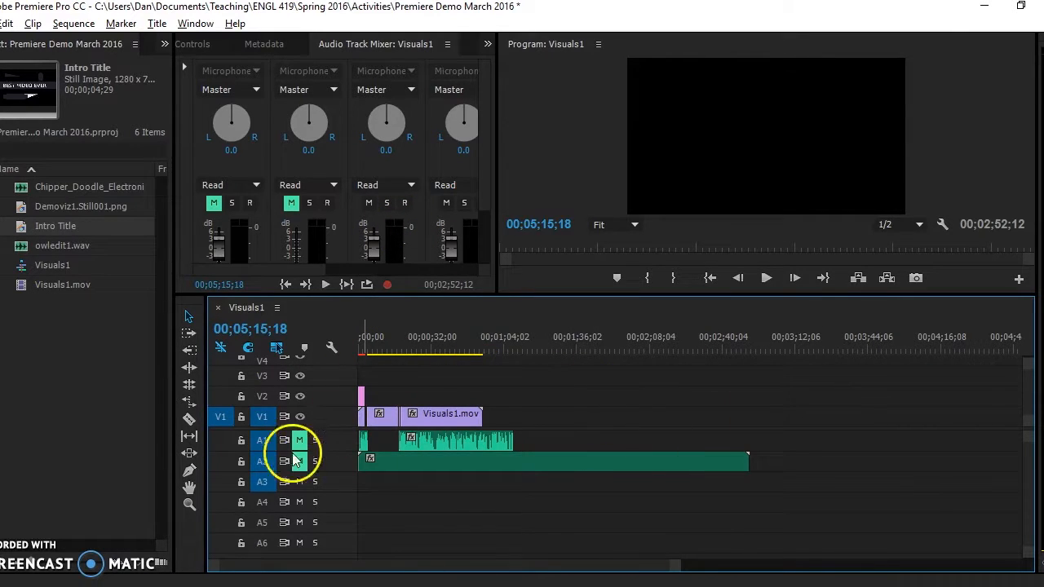
drag(299, 426, 305, 478)
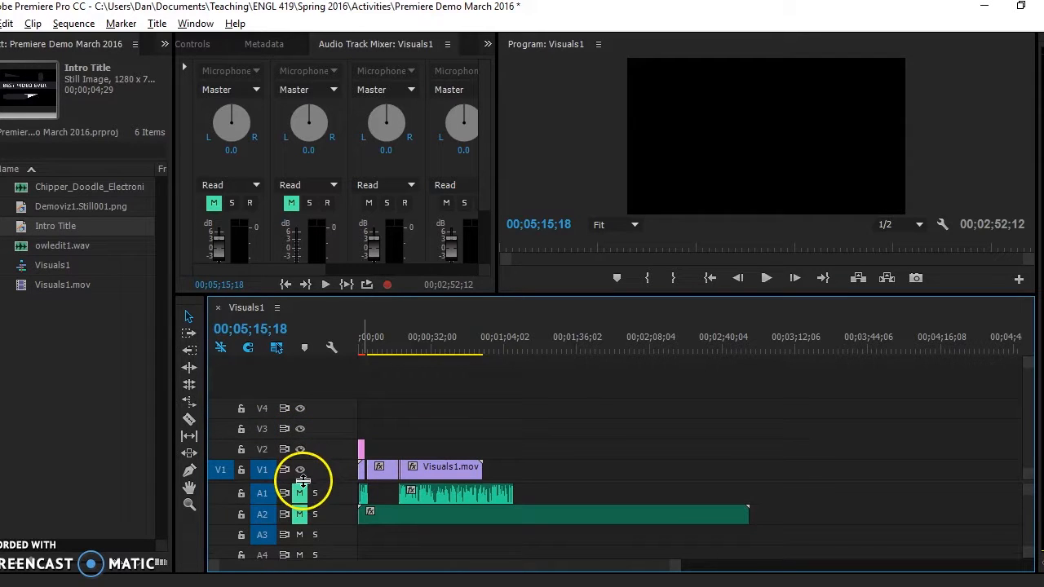
click(74, 23)
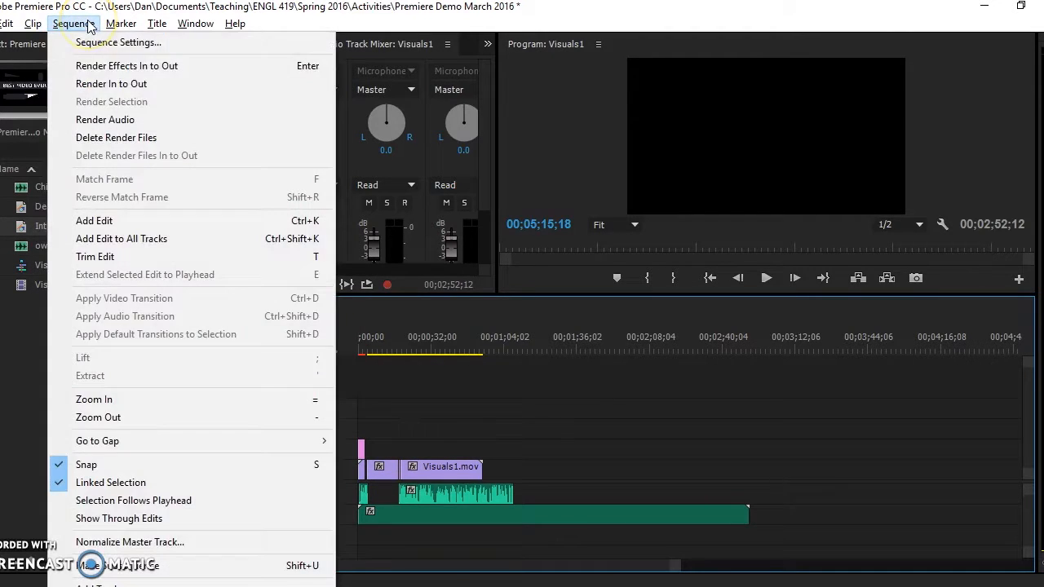
click(103, 85)
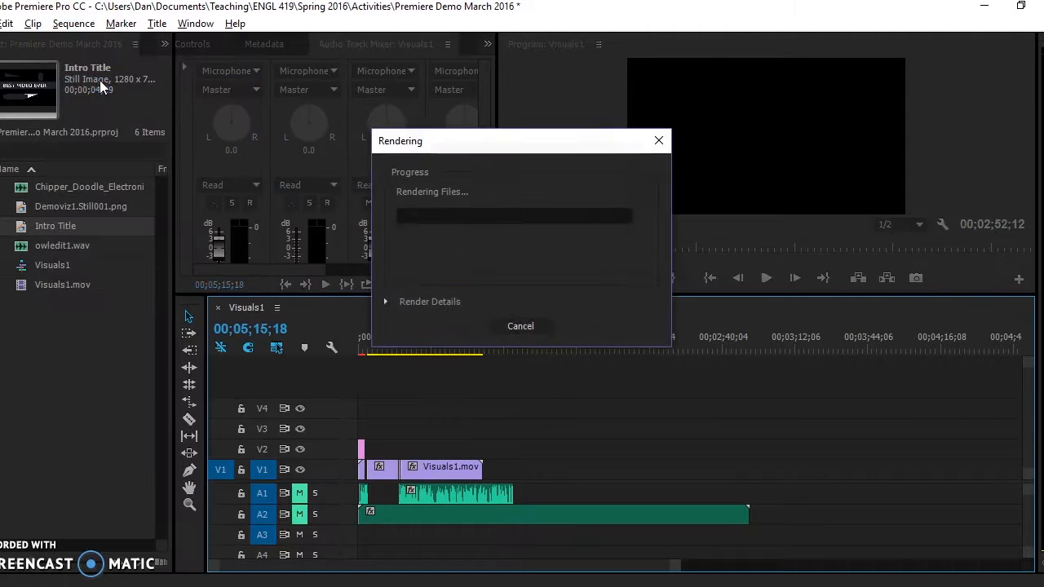
drag(542, 145, 783, 66)
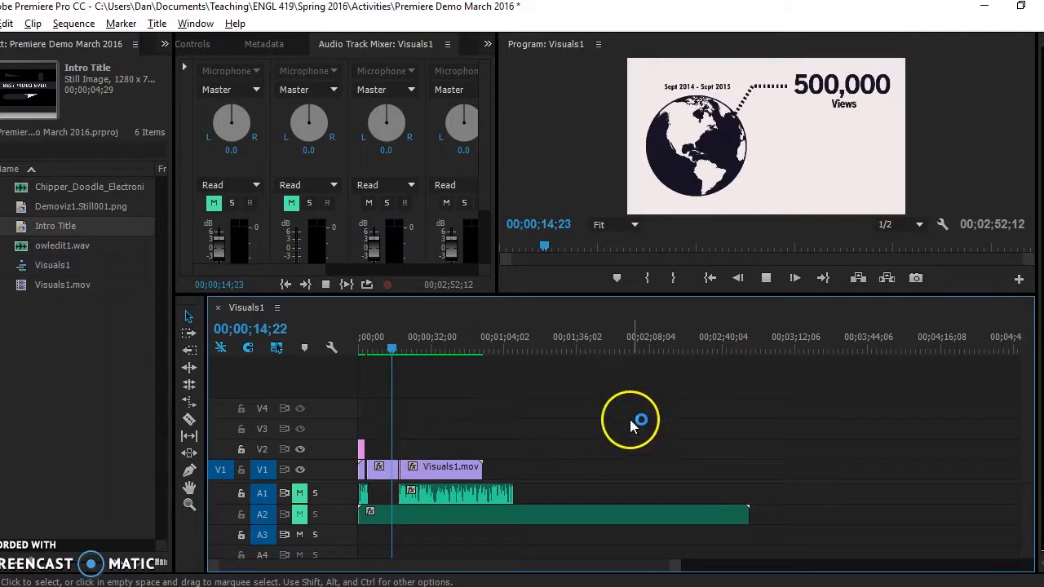
click(407, 347)
drag(410, 352, 438, 356)
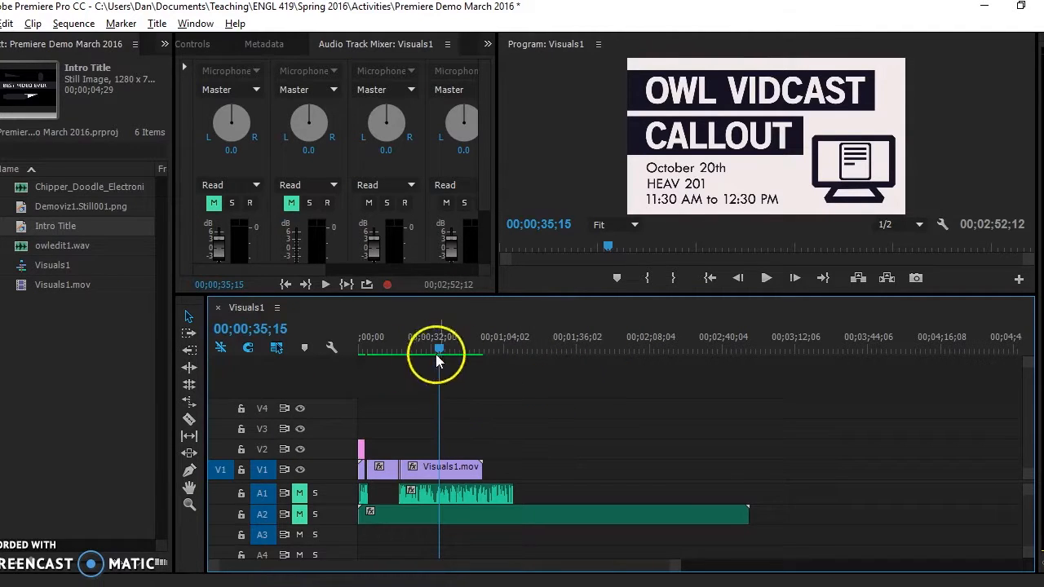
Examine the Use Previews option in the media export settings of the rendered sequence, and cancel the export
click(2, 23)
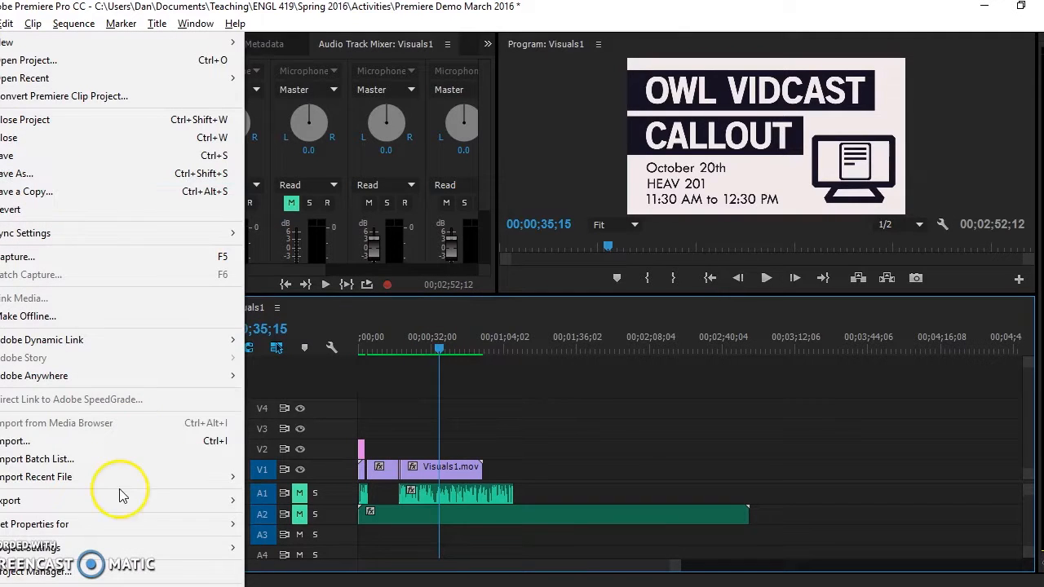
mouse_move(120, 504)
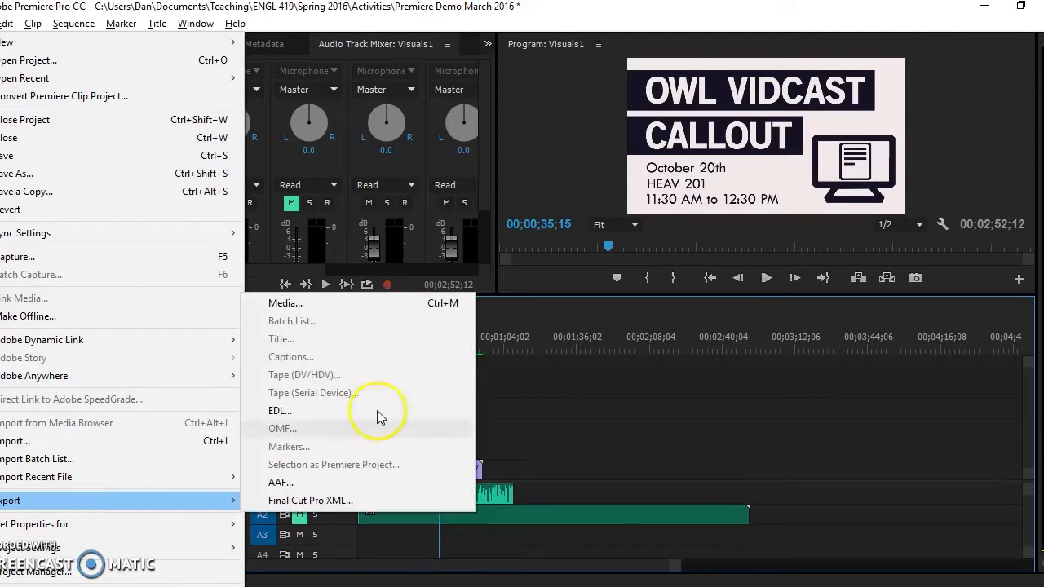
click(355, 308)
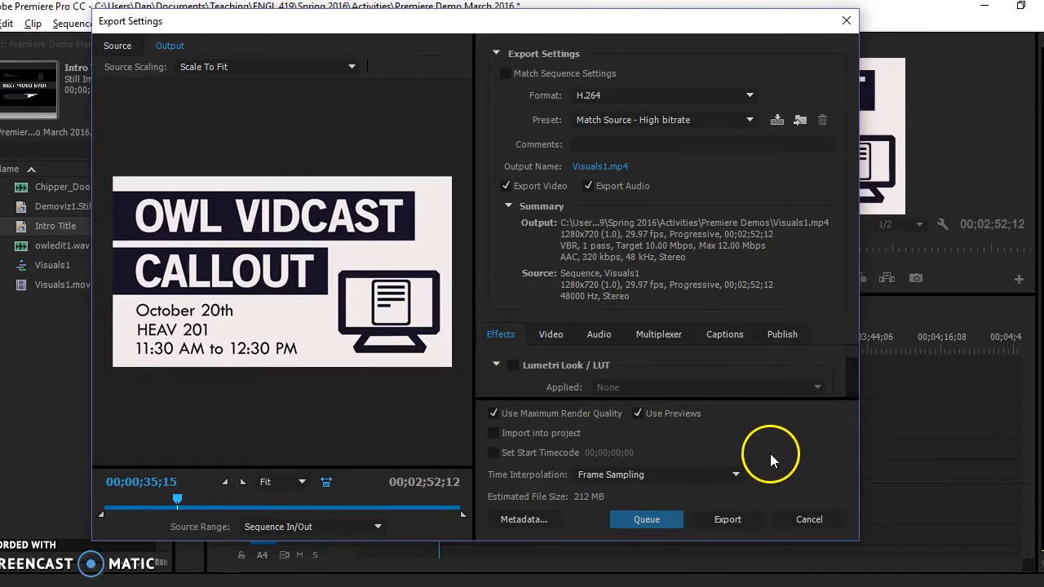
drag(633, 18, 427, 66)
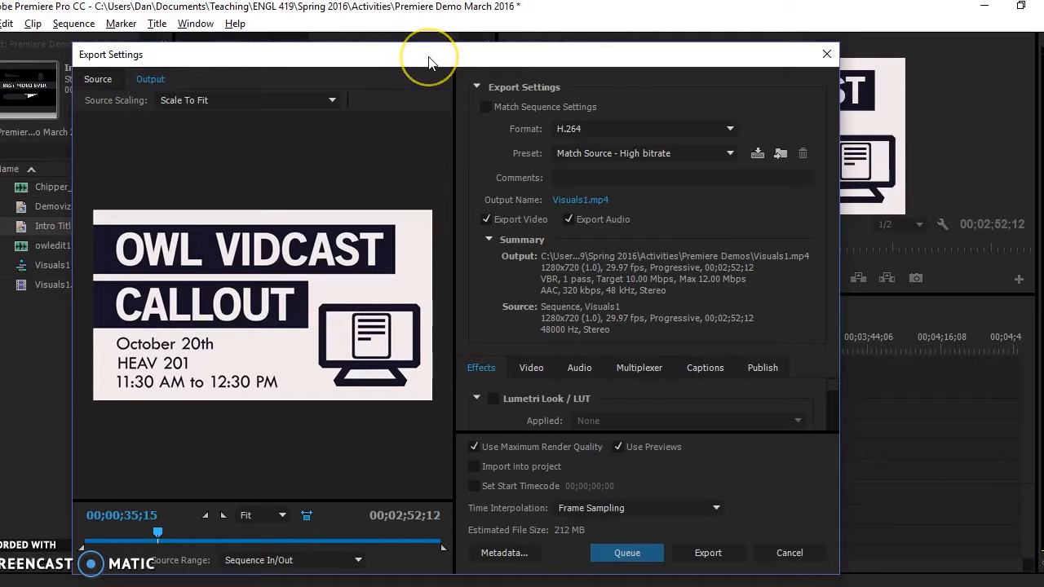
click(789, 553)
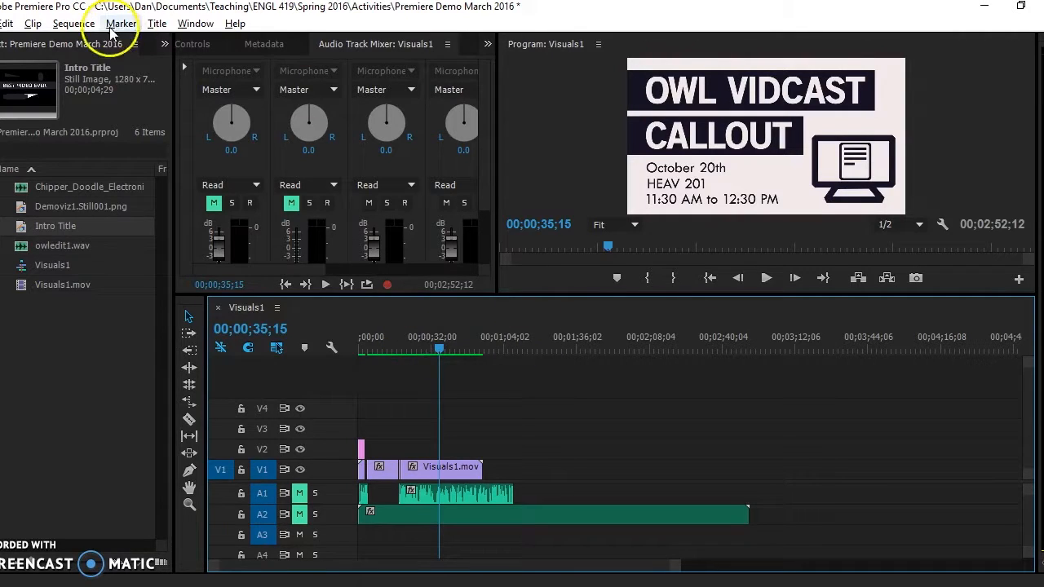
Look up the Render In to Out command, and review the media export settings once more without exporting
click(73, 23)
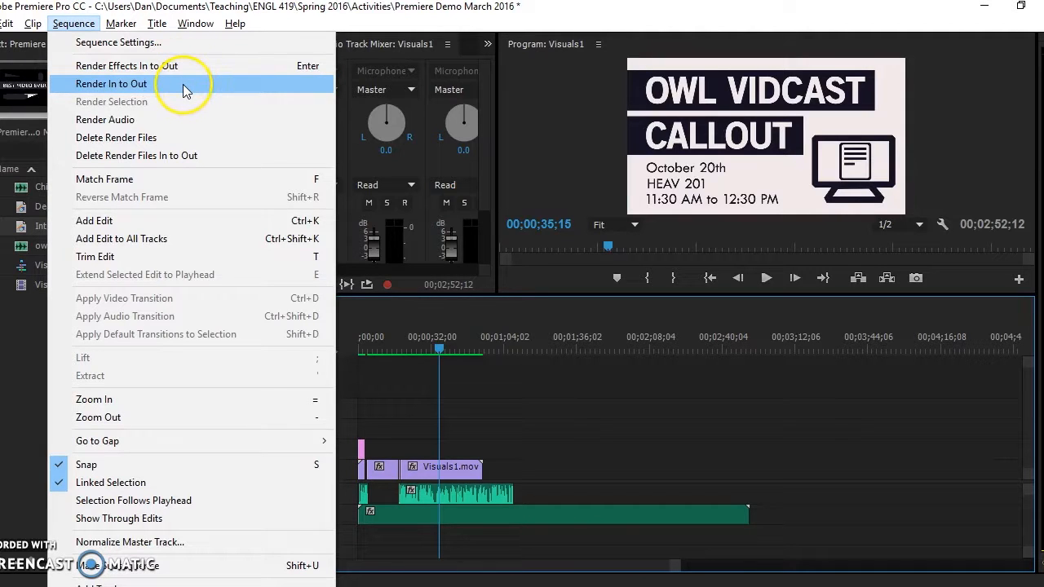
click(522, 15)
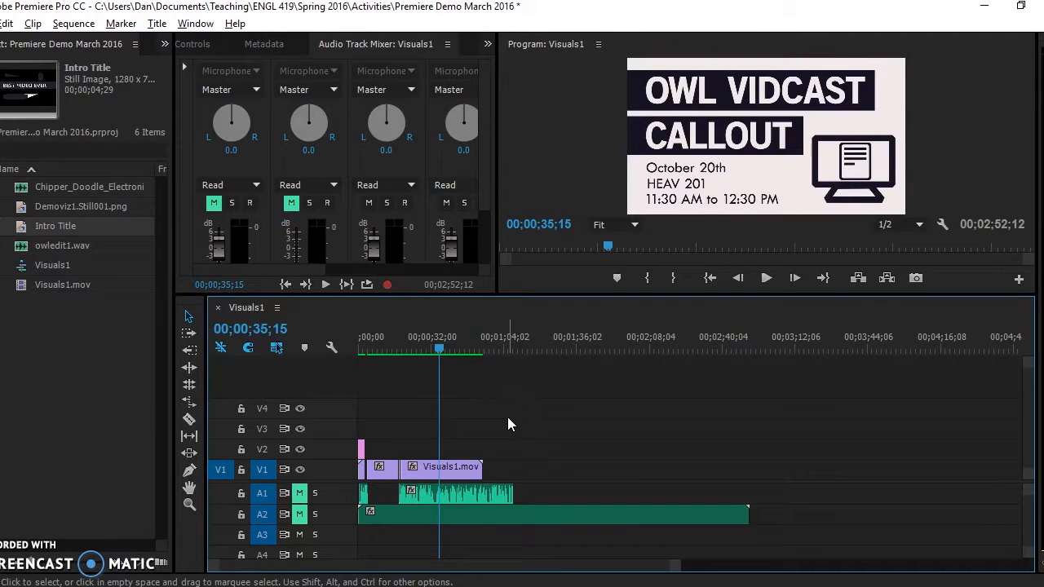
click(3, 24)
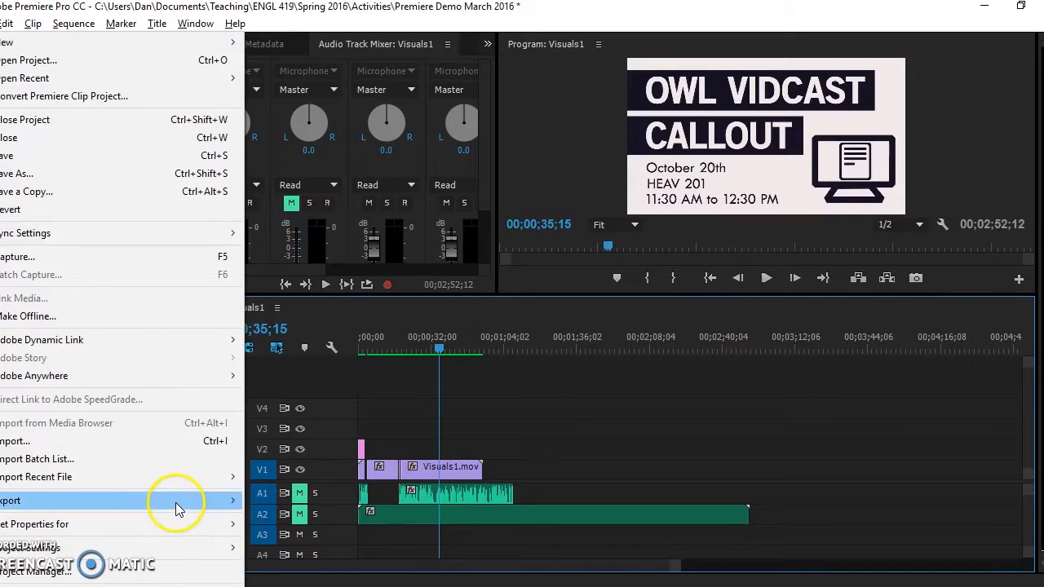
mouse_move(175, 500)
click(372, 304)
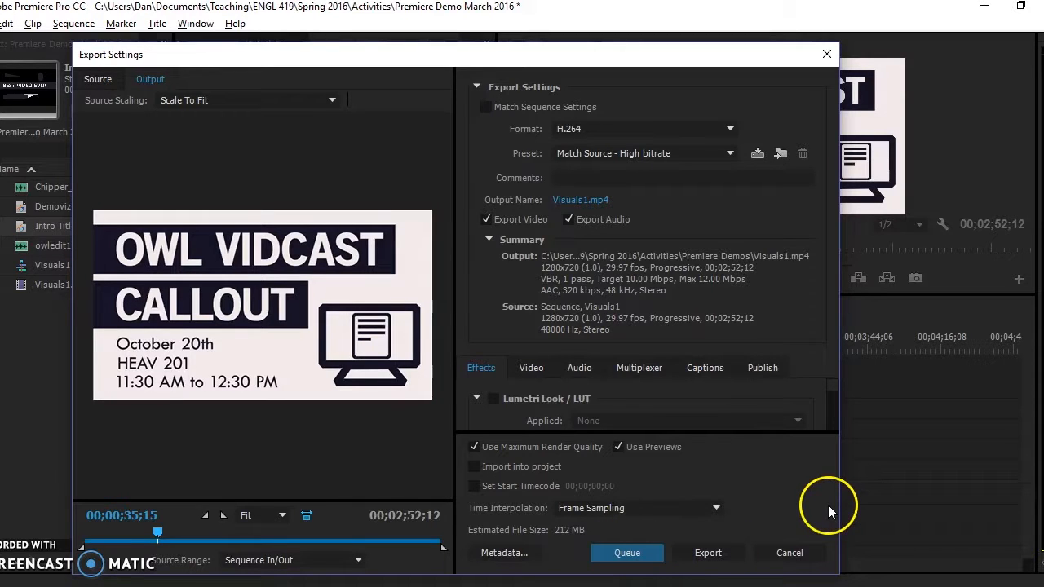
click(785, 555)
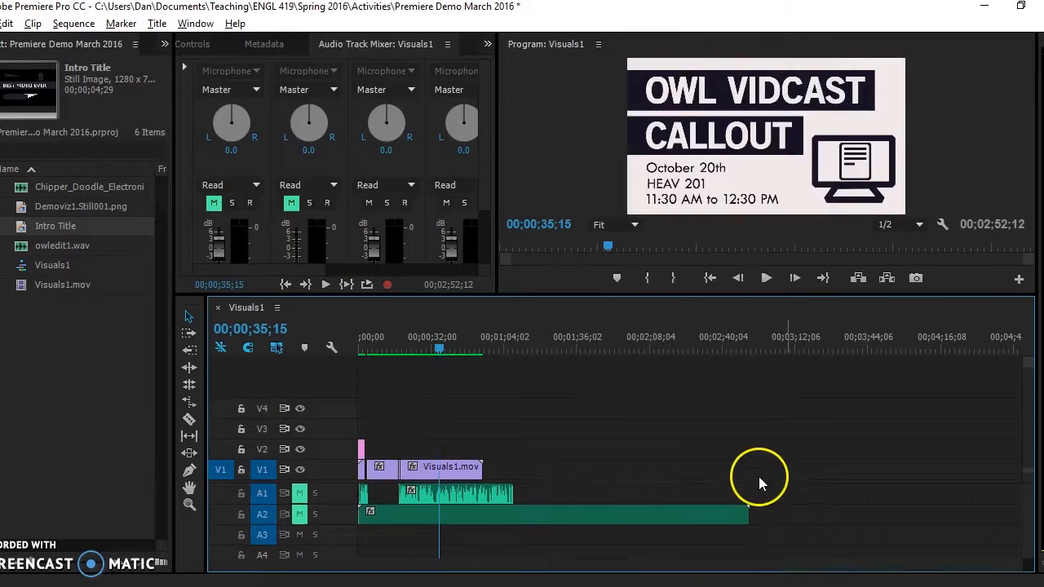